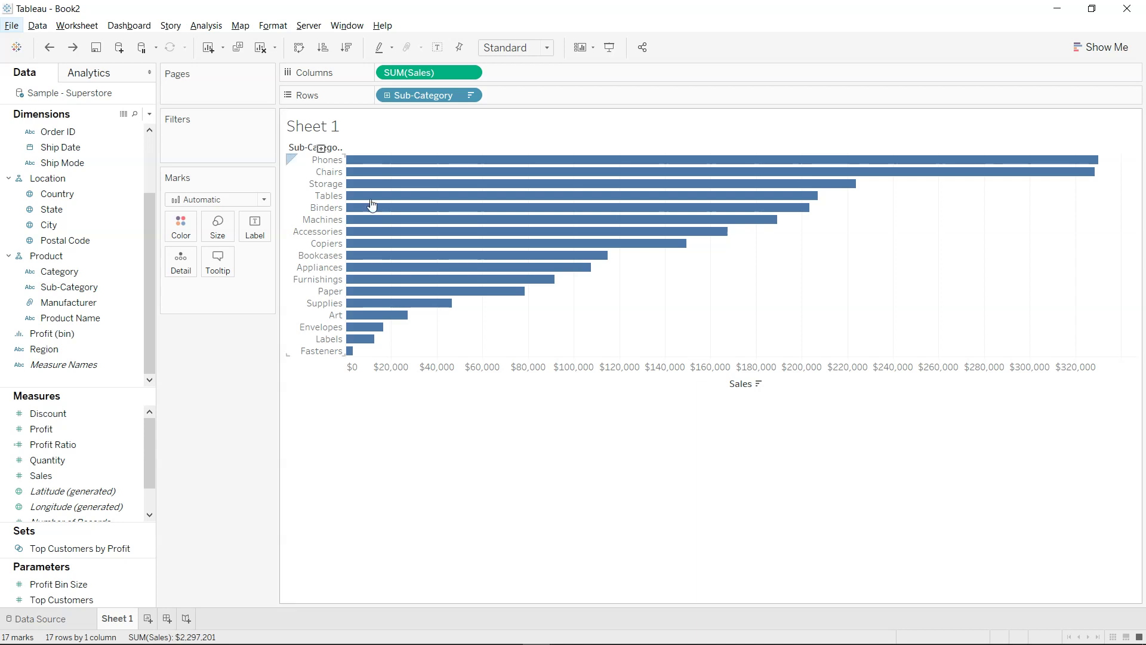
- Apply the Percent of Total quick table calculation to SUM(Sales), so Phones shows about 14%
click(469, 73)
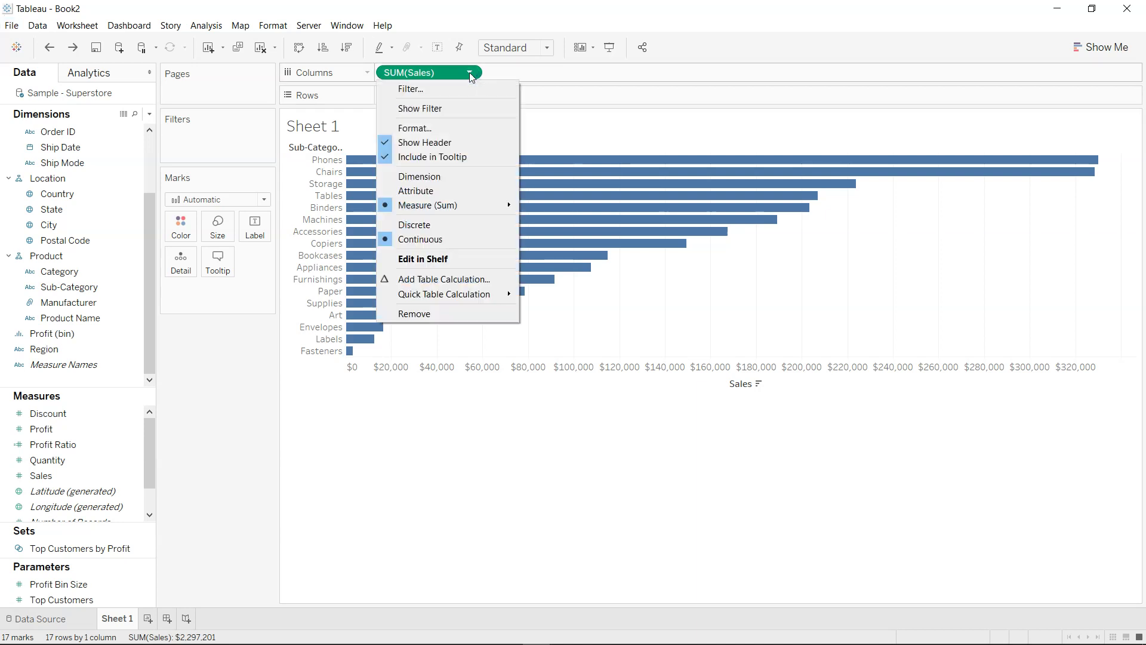
mouse_move(478, 301)
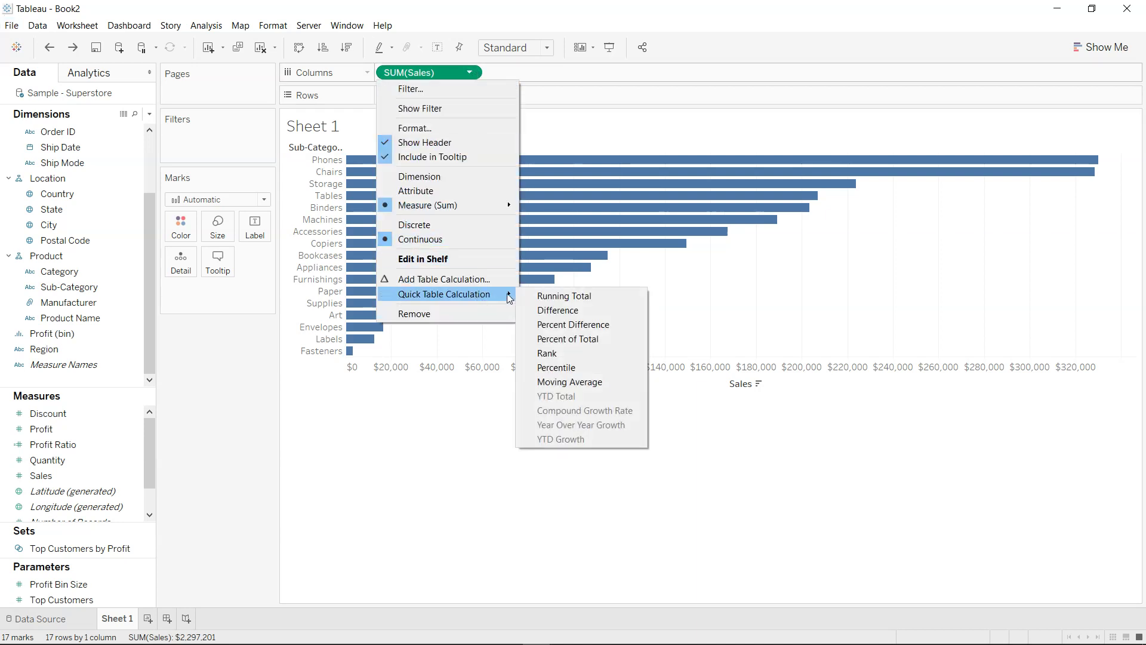
click(442, 473)
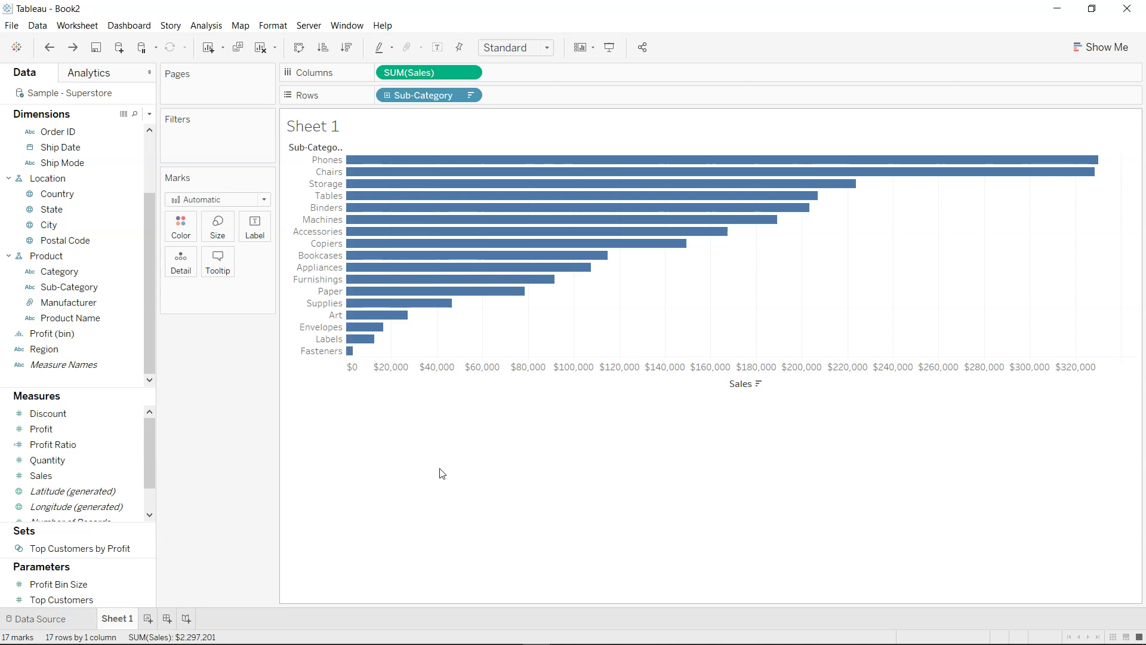
click(470, 73)
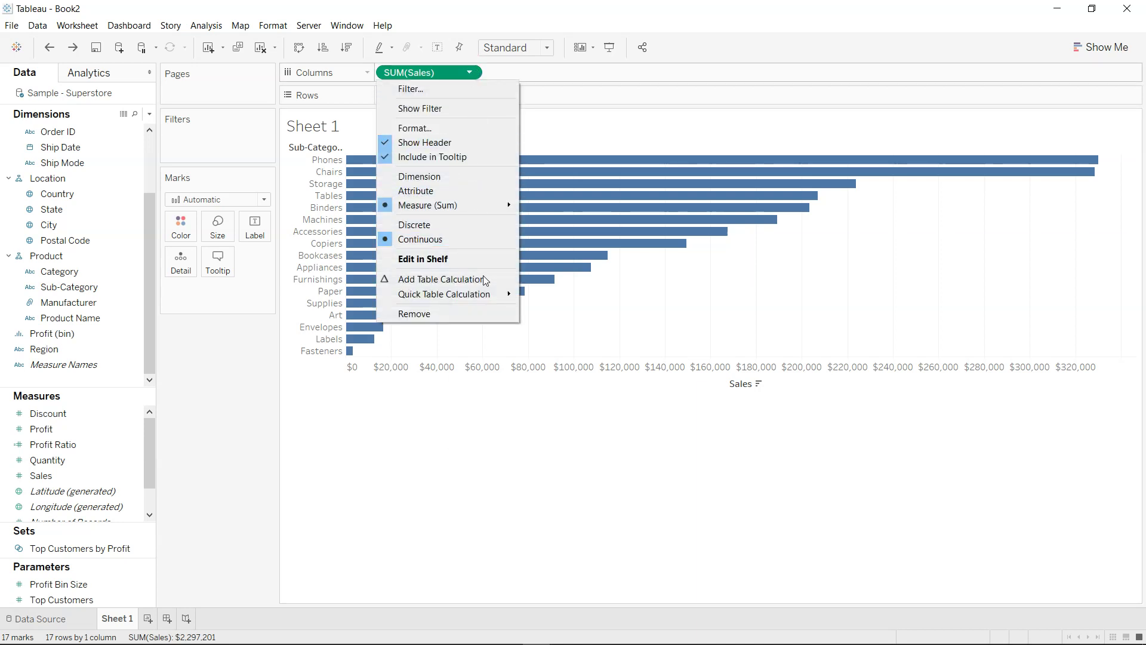
mouse_move(485, 293)
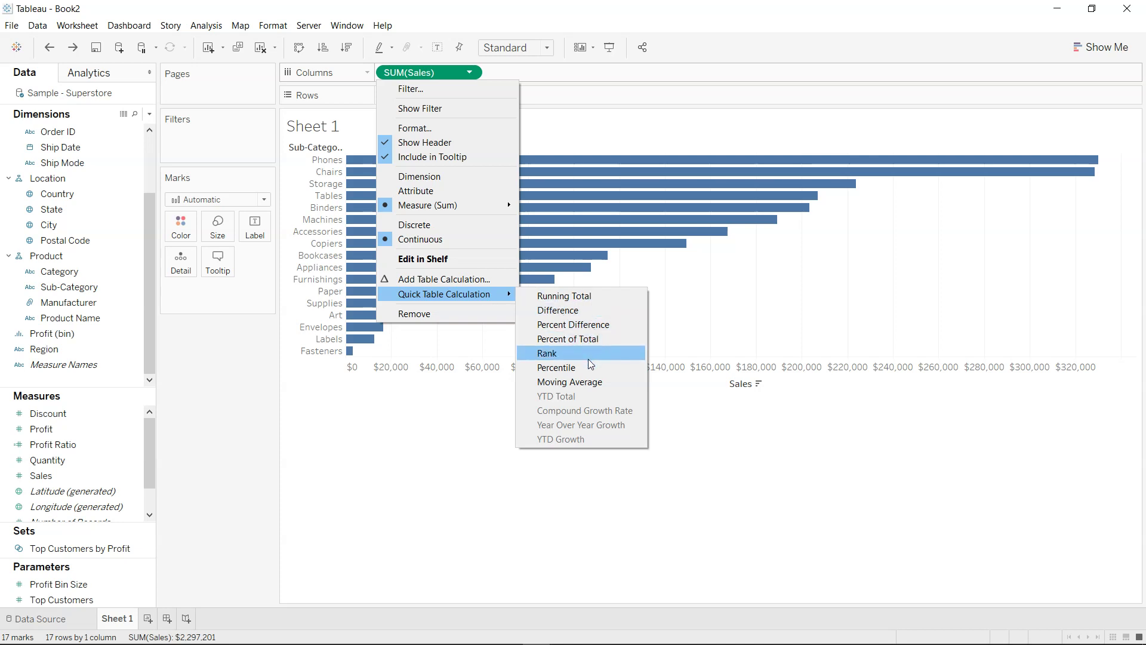
click(604, 339)
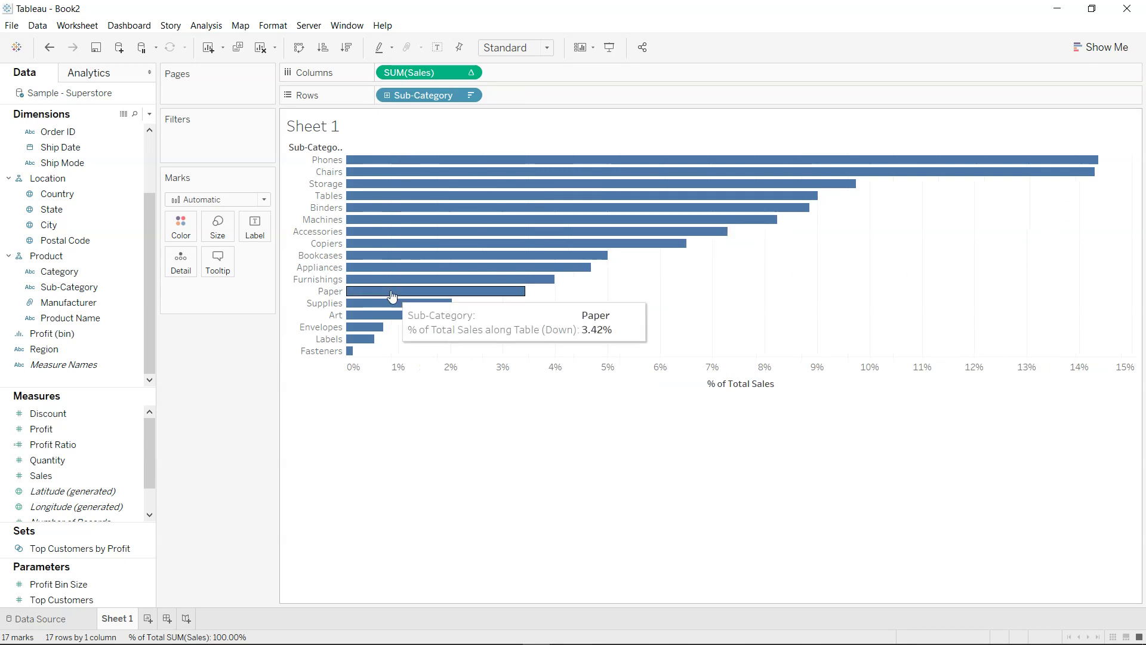
- Show percentage mark labels on all bars and set the view fit to Entire View
click(255, 227)
click(283, 258)
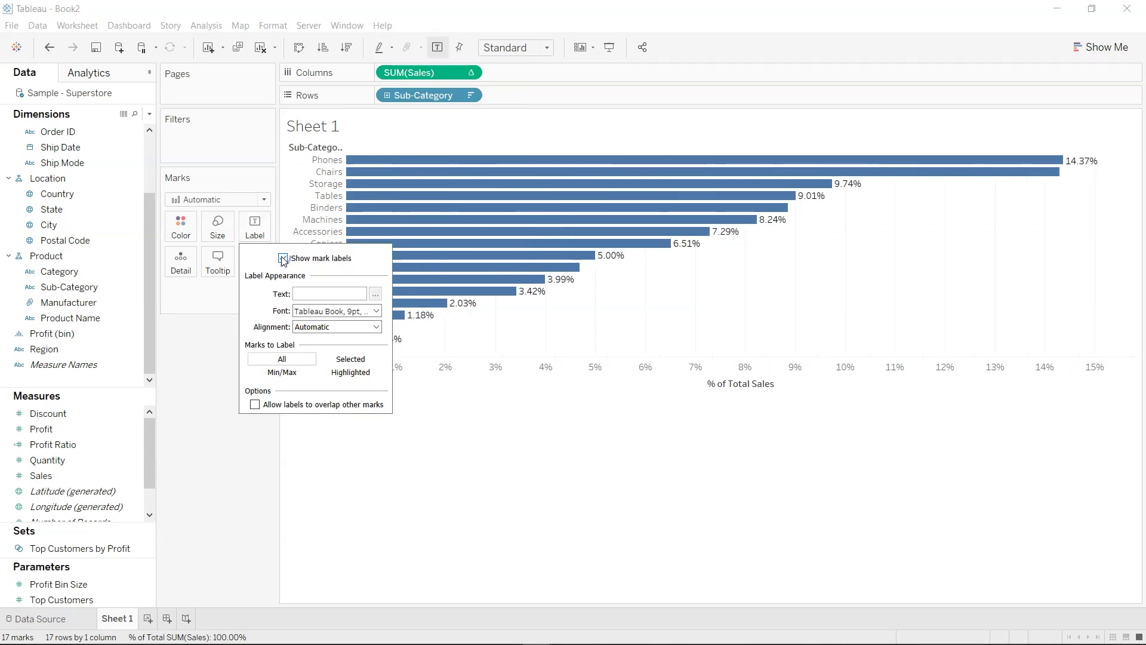
click(535, 52)
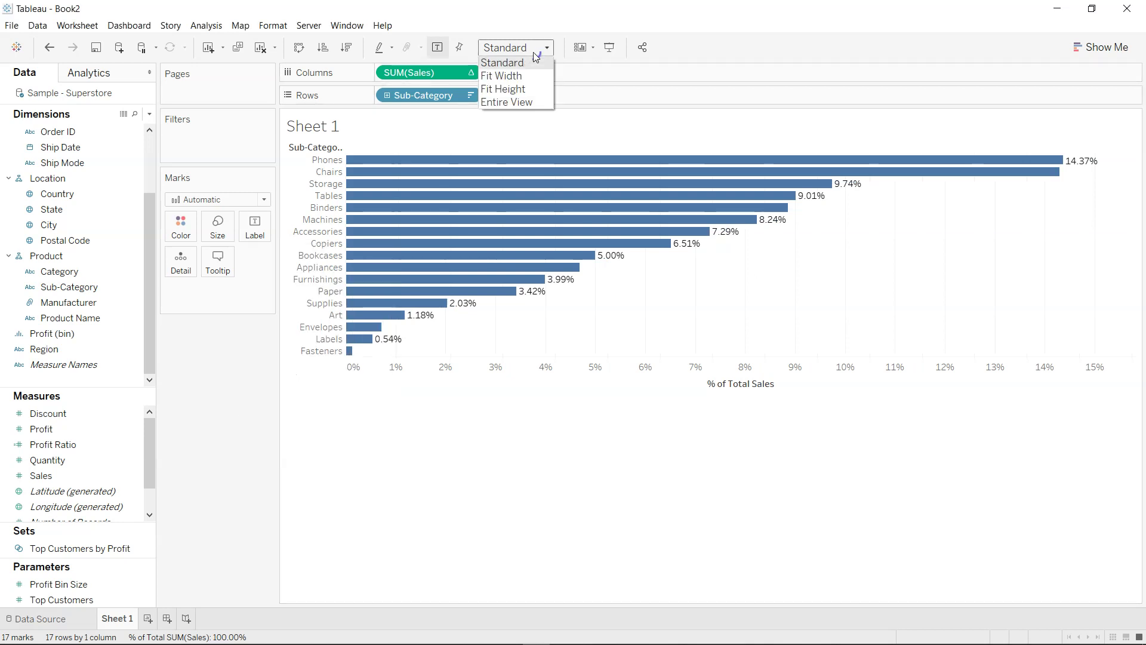
click(531, 102)
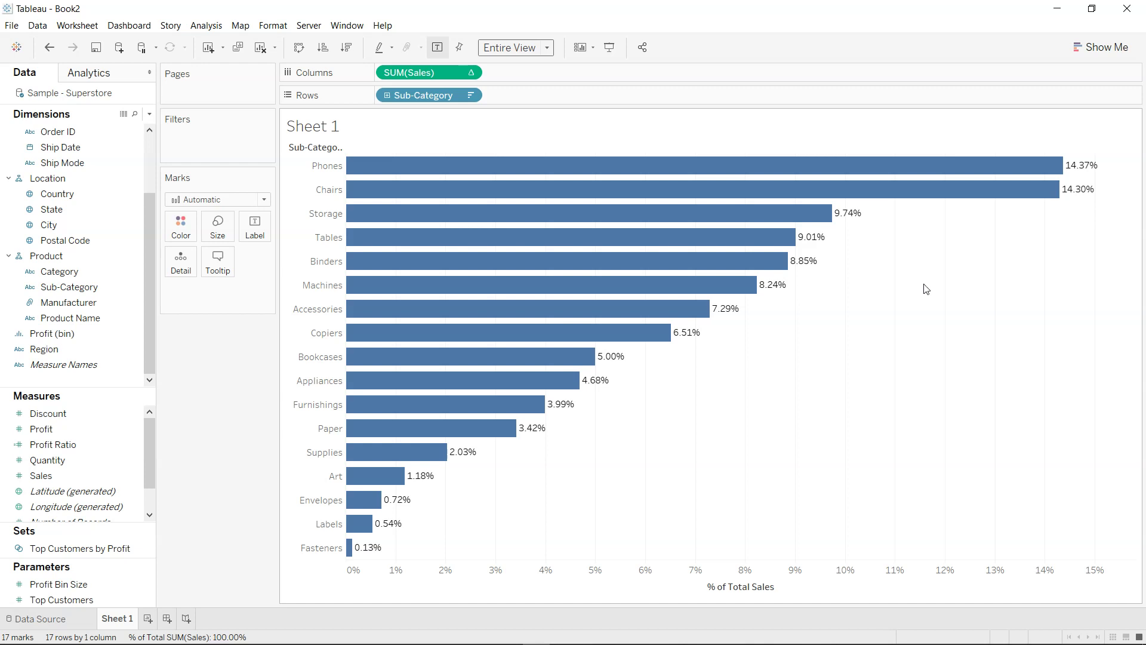
mouse_move(1054, 205)
mouse_move(1075, 173)
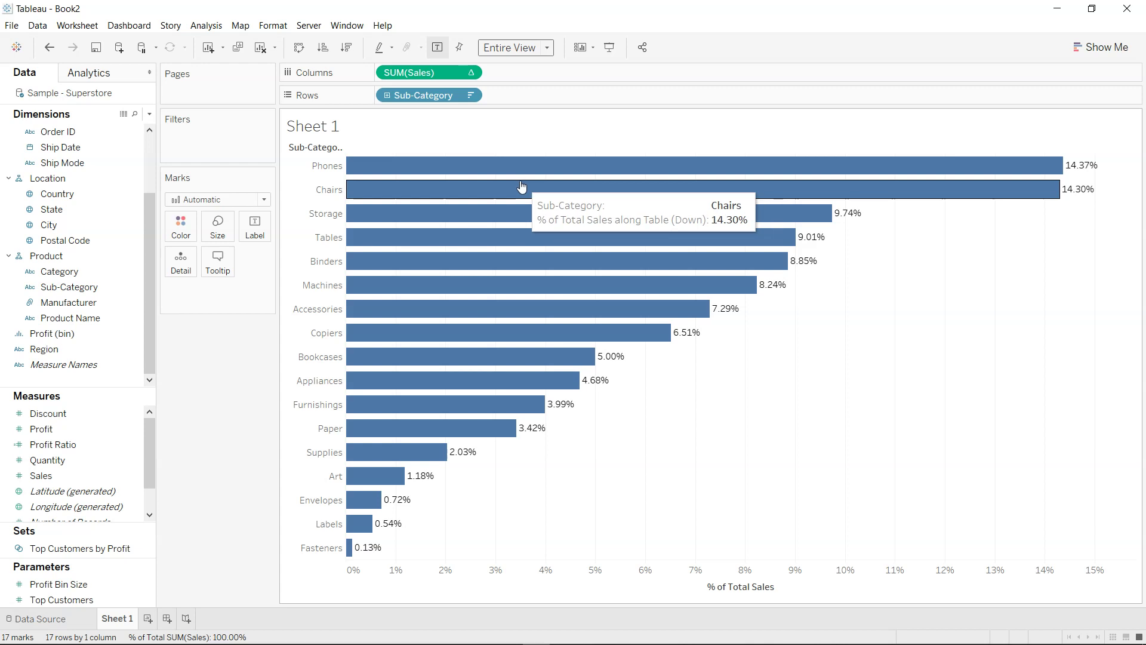
click(470, 72)
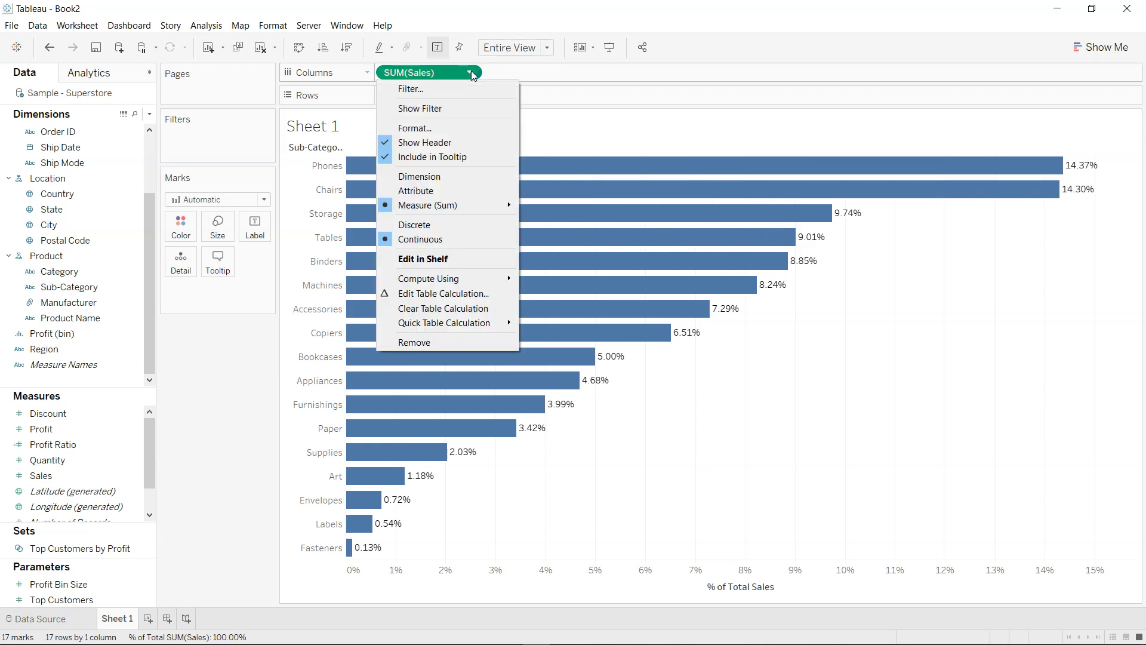
mouse_move(475, 324)
click(248, 431)
mouse_move(556, 298)
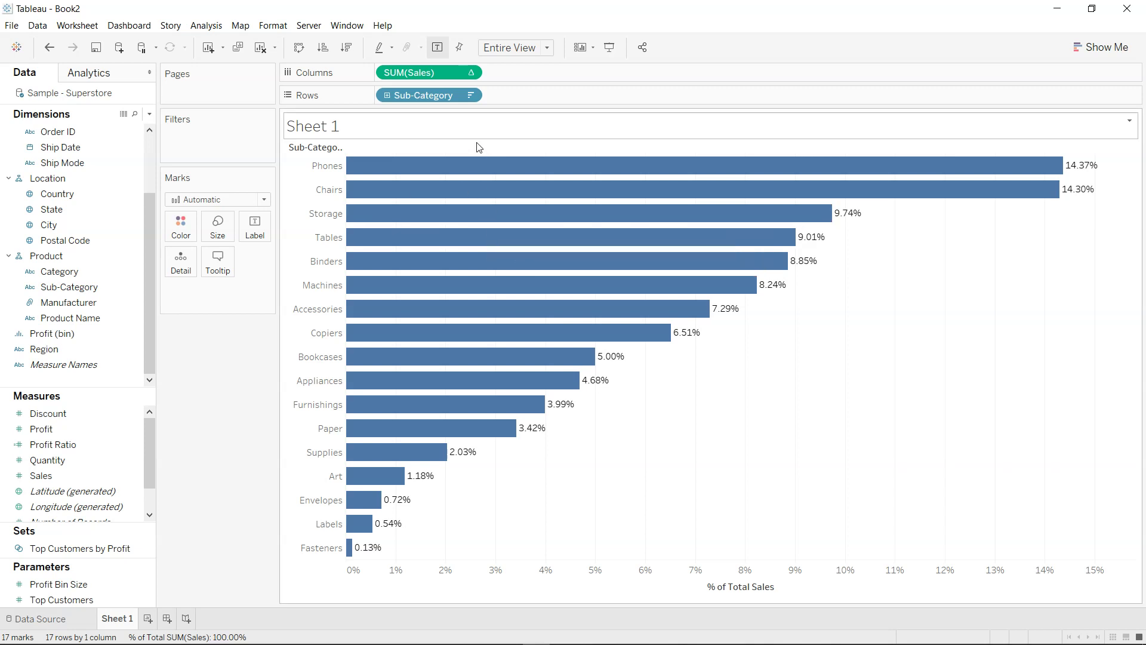
double_click(437, 75)
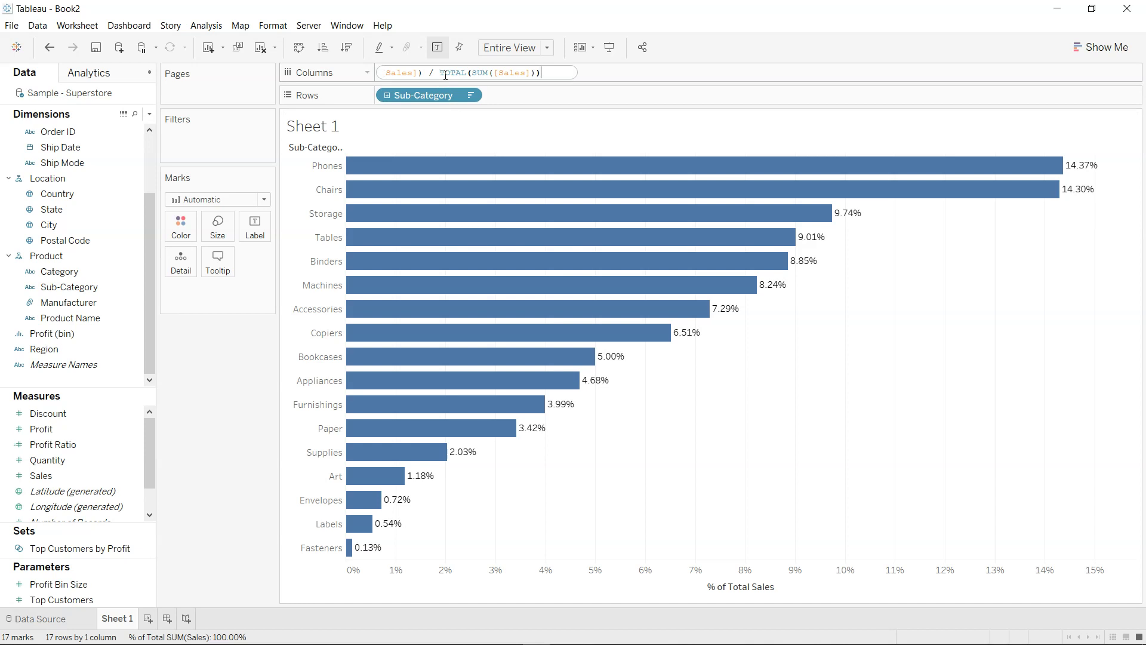
key(ctrl+a)
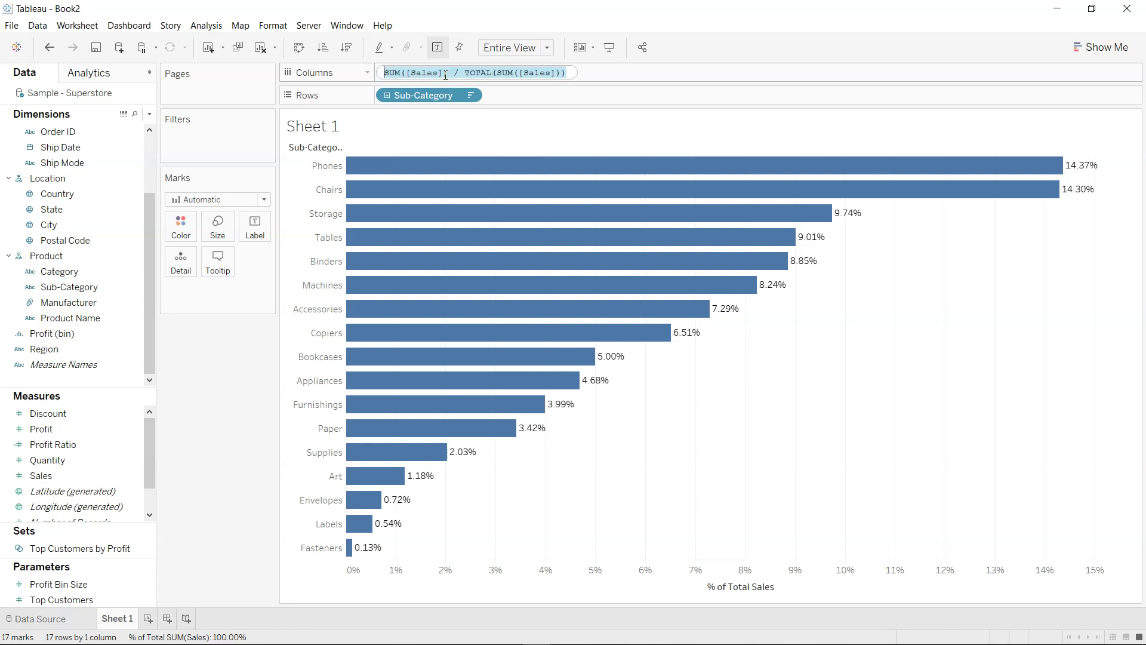
key(Home)
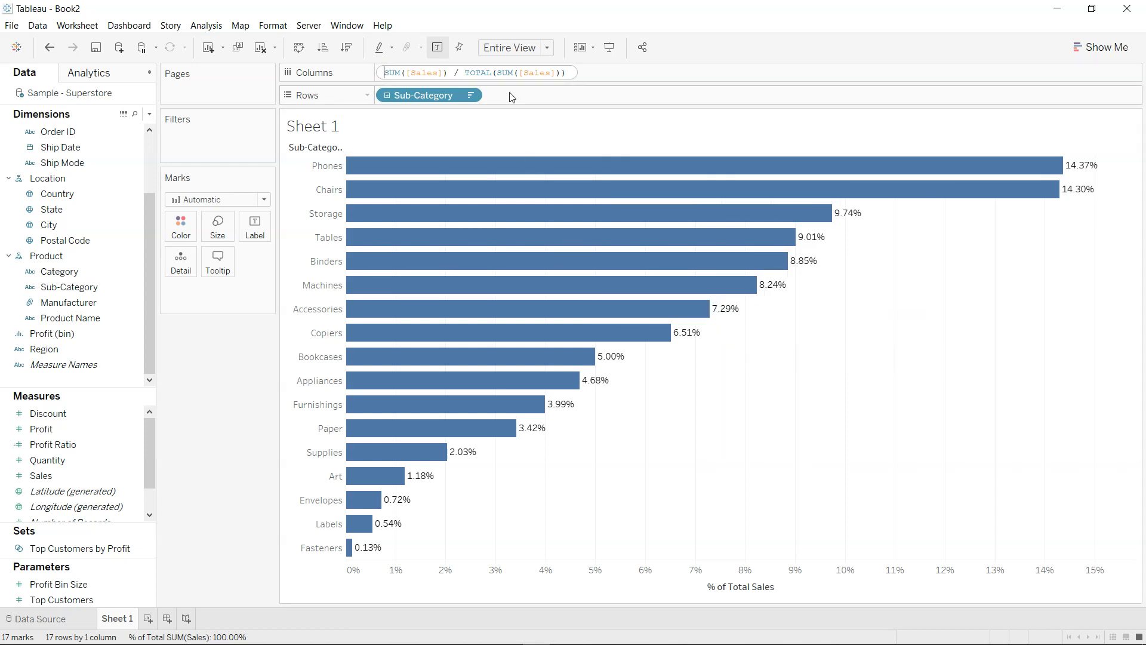
drag(384, 72, 310, 478)
click(464, 72)
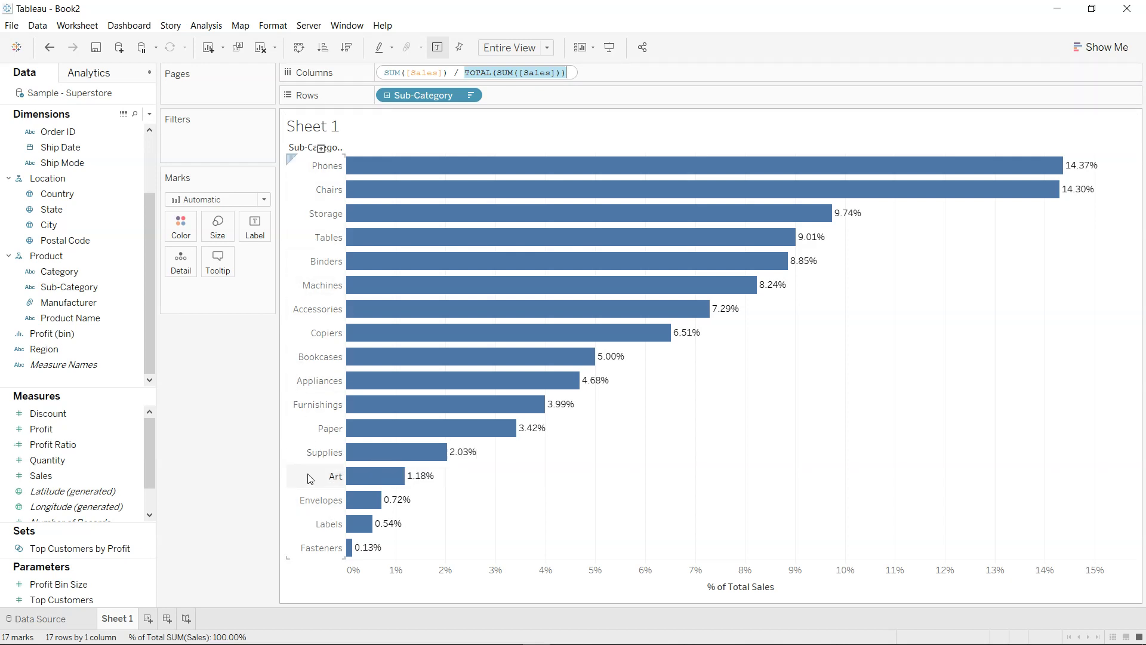
drag(309, 478, 410, 179)
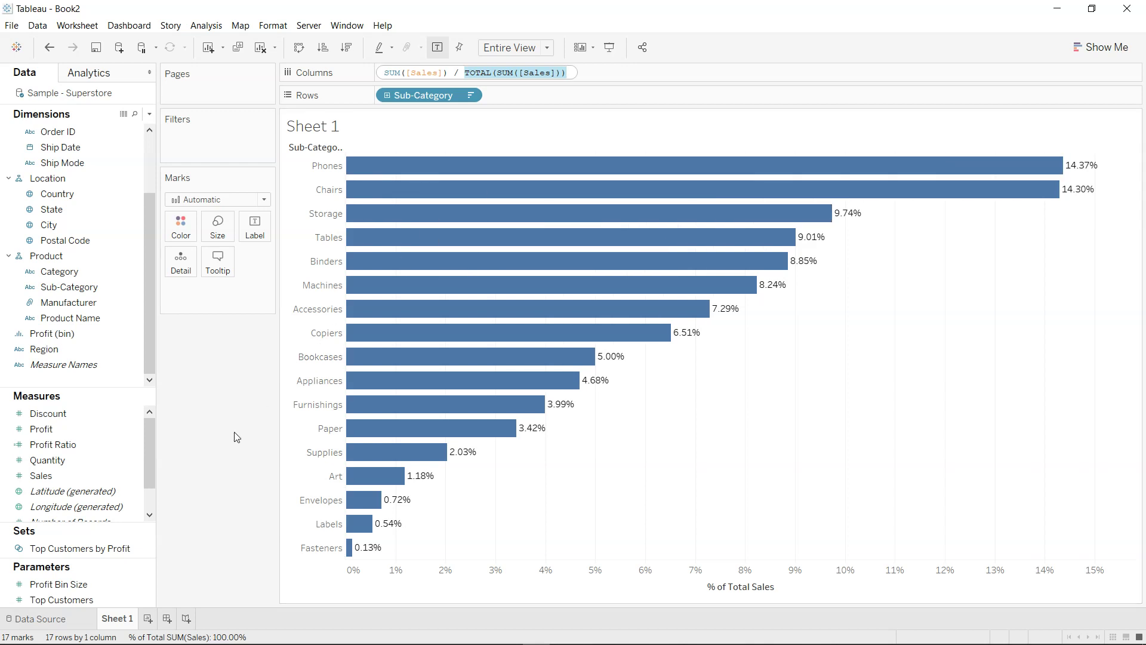
key(Escape)
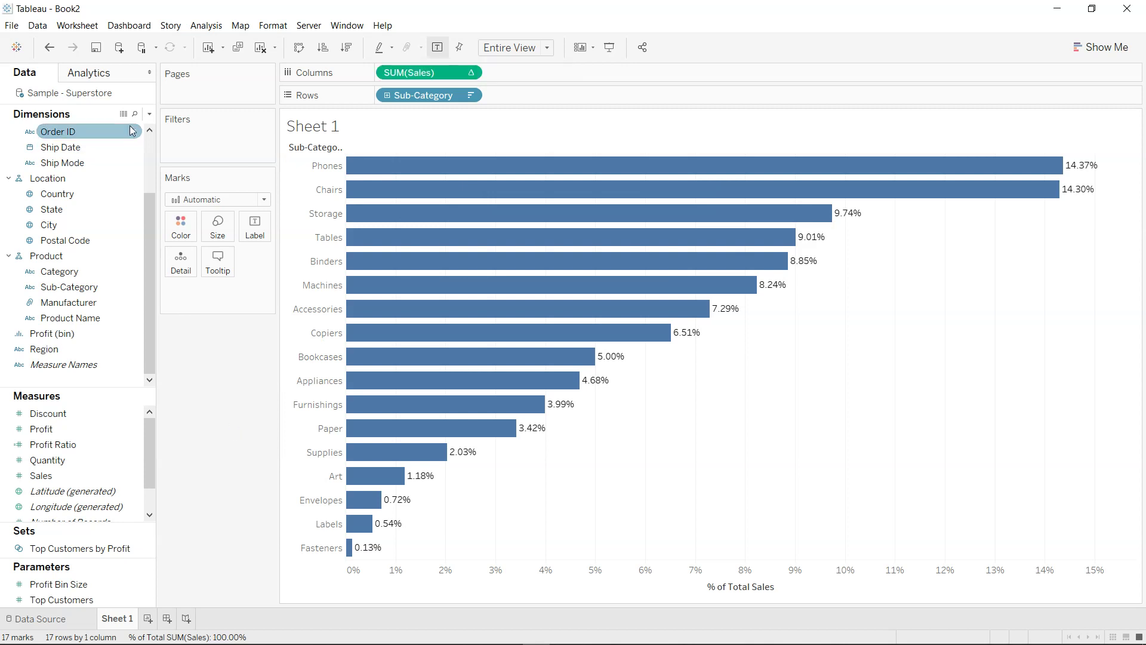
- Create a new calculated field named 'Sub Prod Categ Sales %'
click(151, 115)
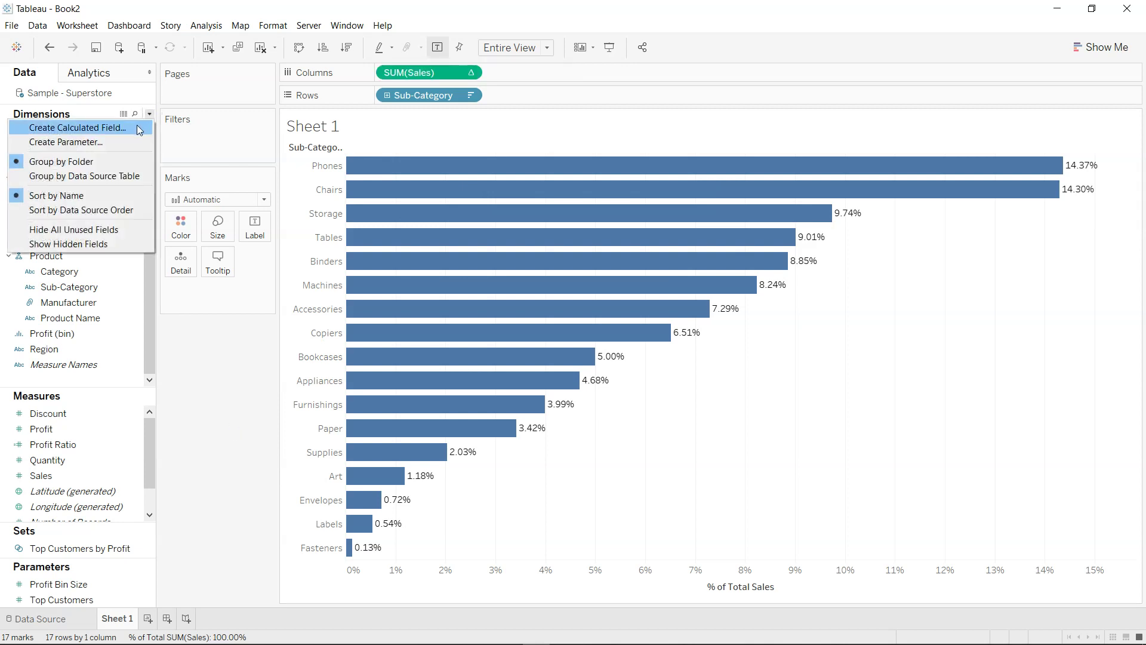
click(102, 128)
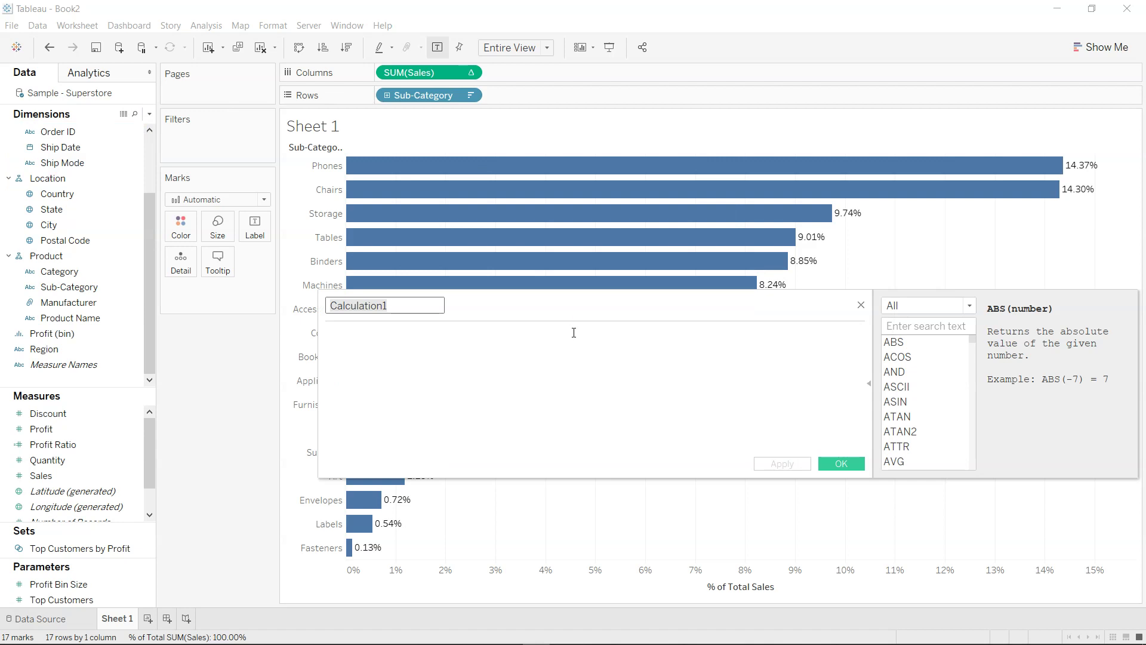
text(Sales )
text(%)
text(Sub Prod)
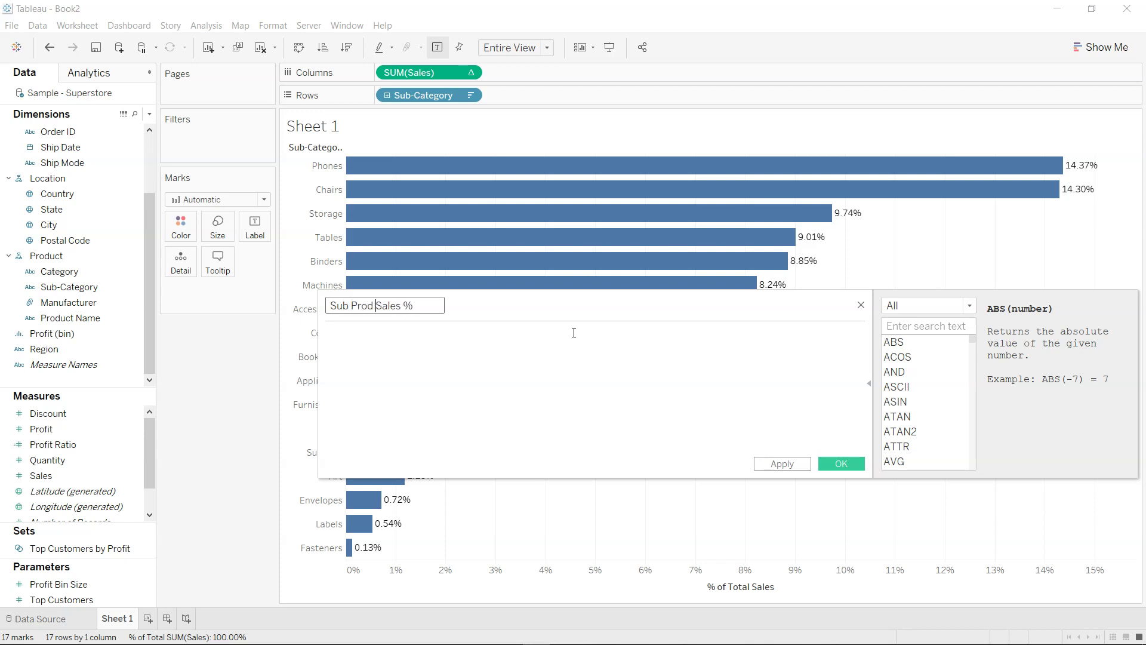
click(574, 332)
click(375, 306)
text(Categ)
- Enter the formula {FIXED [Sub-Category] : SUM([Sales])} / (Sum([Sales]))
key(Tab)
text({})
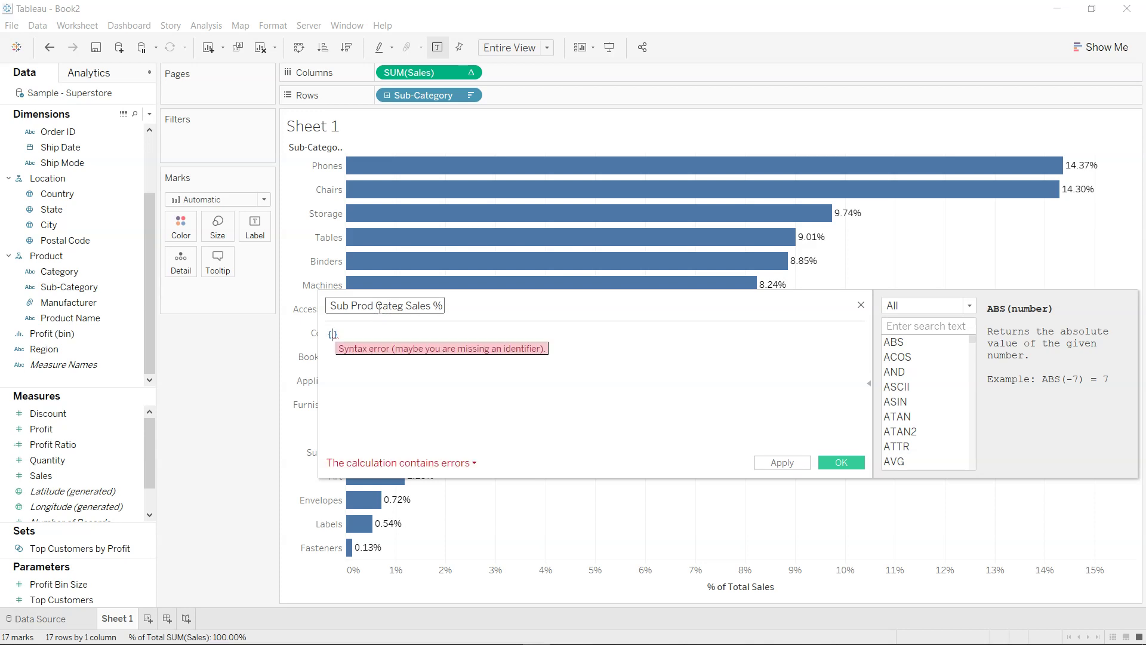
text(fix)
key(Return)
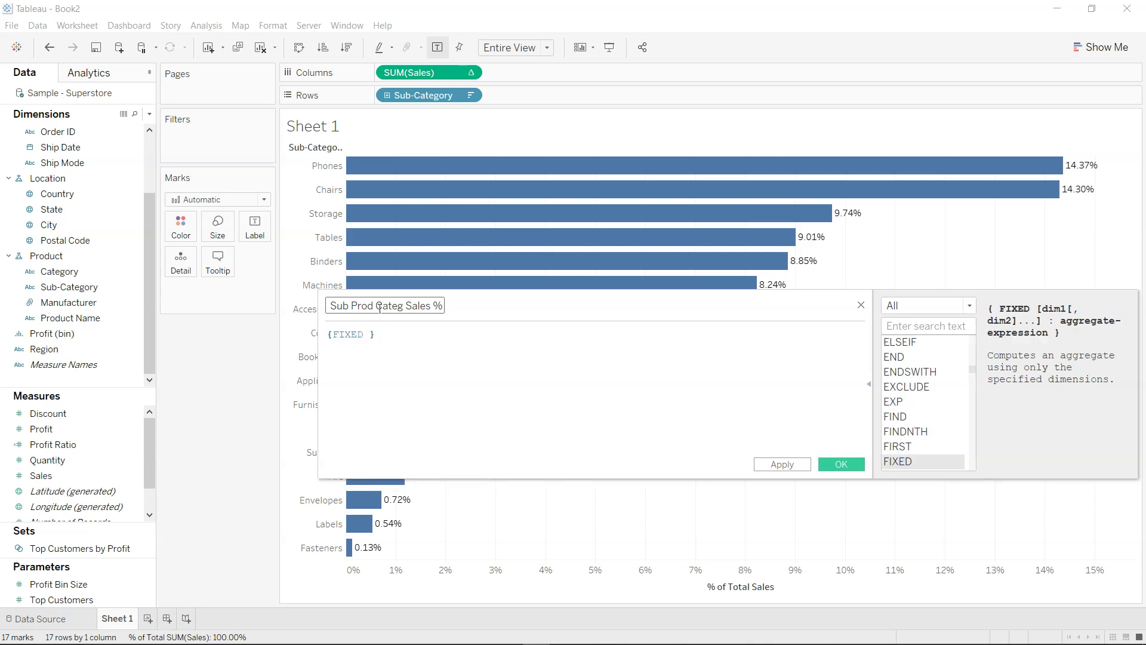
text(sub)
key(Return)
text(: sum)
key(Return)
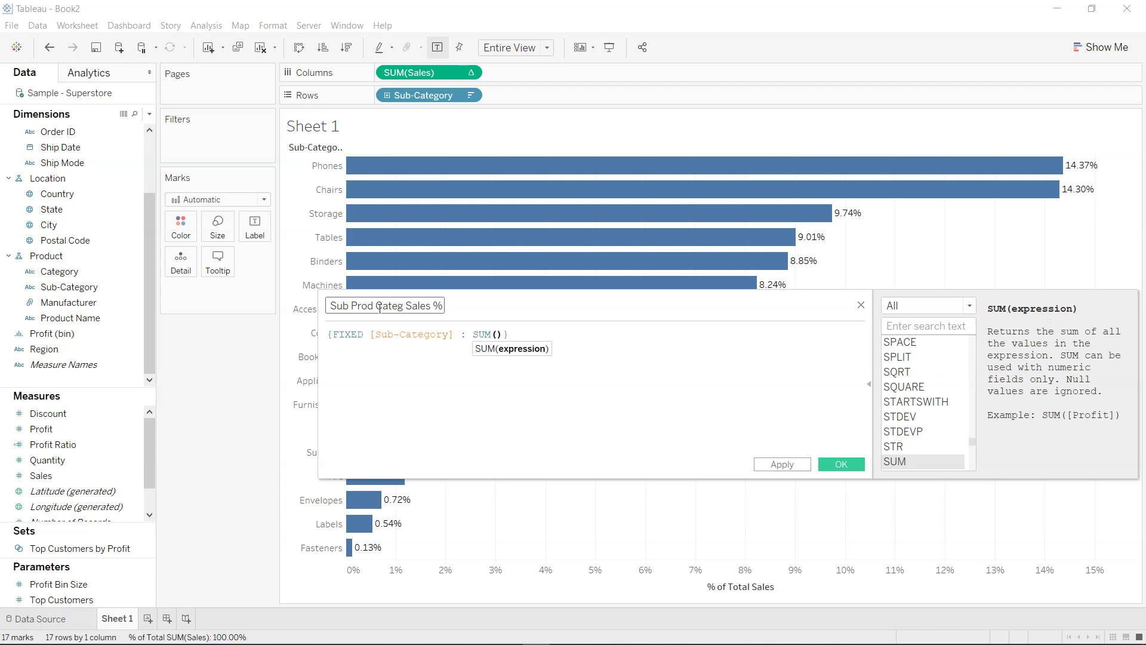
text(sales)
key(Return)
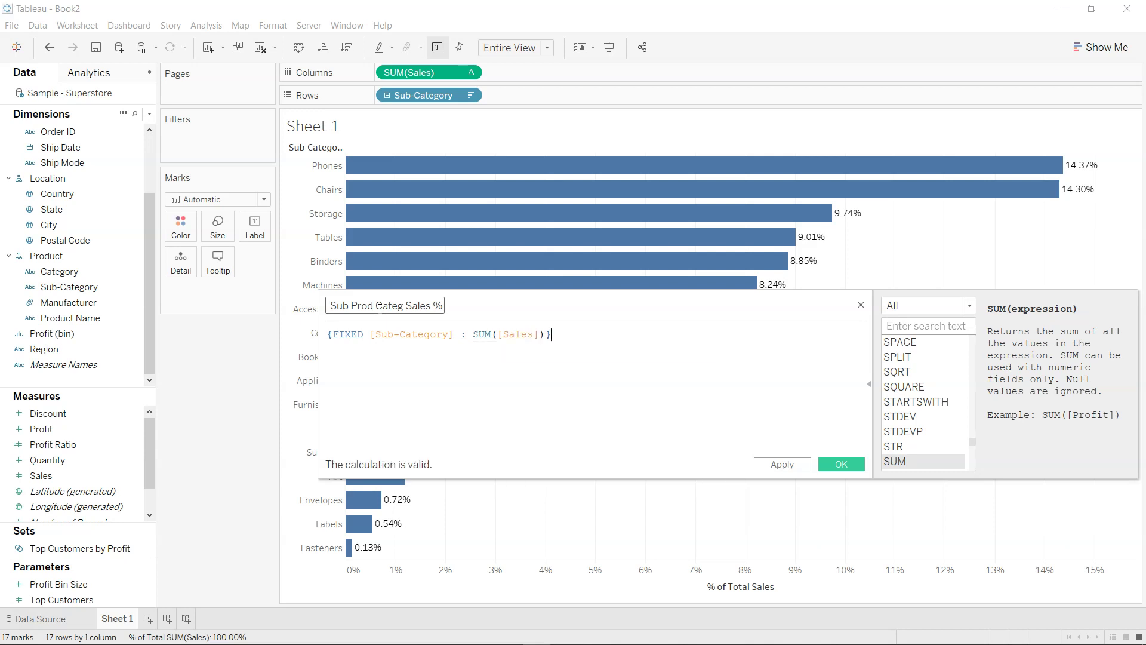
text(/ {})
text(Sum)
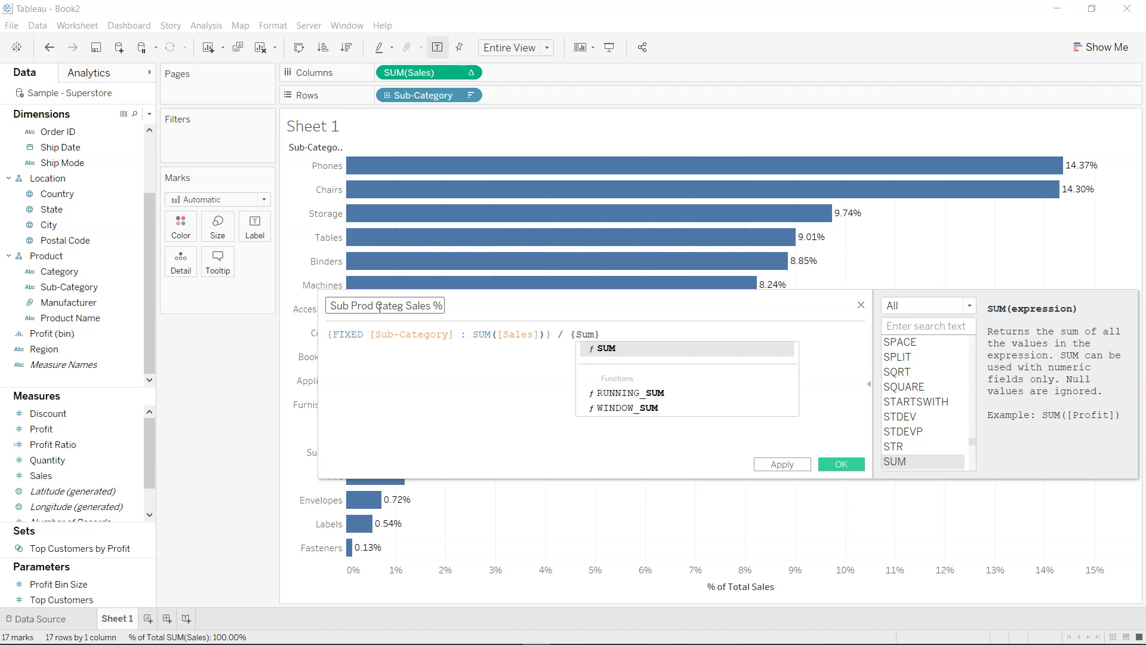
text(([Sales])
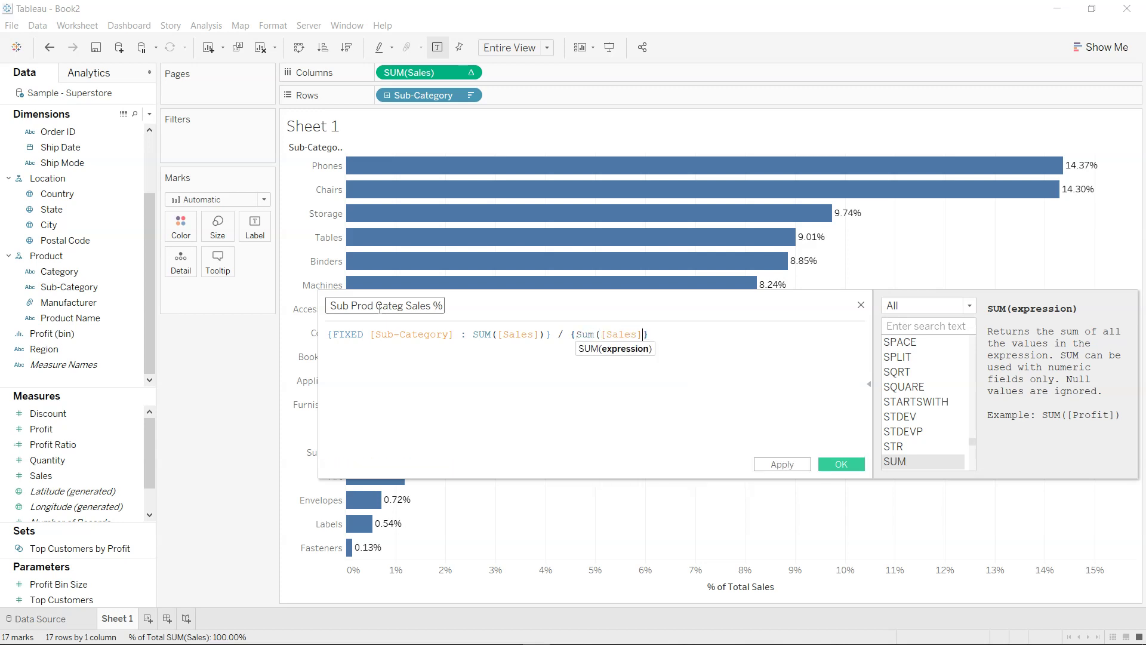
text())
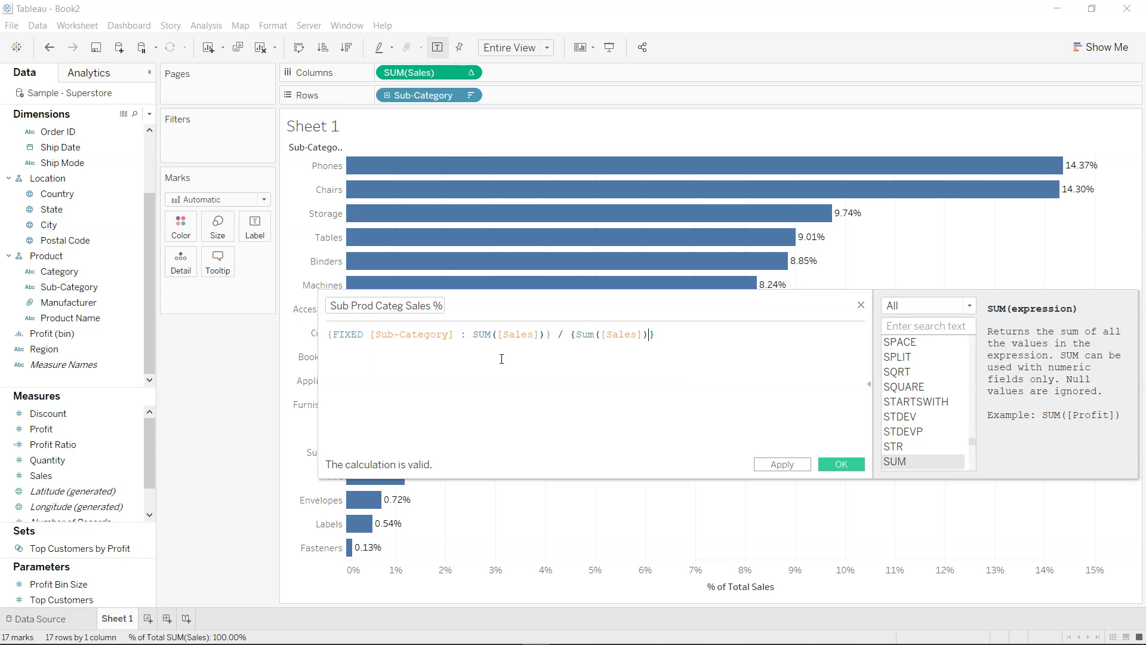
drag(338, 334, 656, 337)
- Save the calculated field and add Sub Prod Categ Sales % to Columns as a second chart
click(790, 470)
click(842, 464)
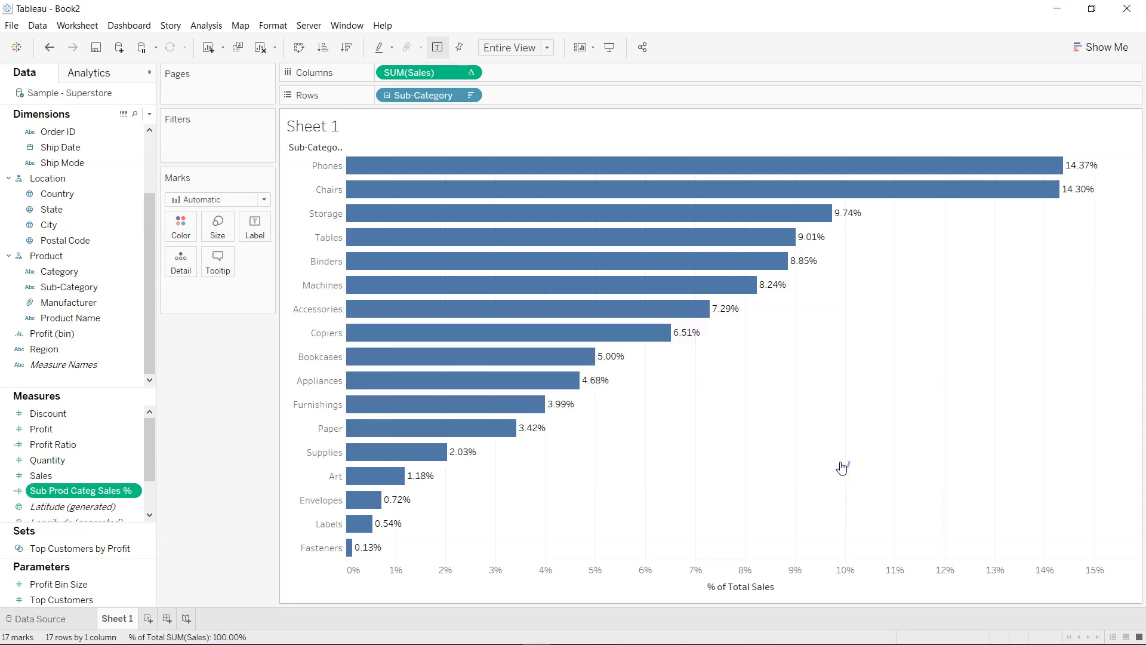
drag(82, 499, 568, 79)
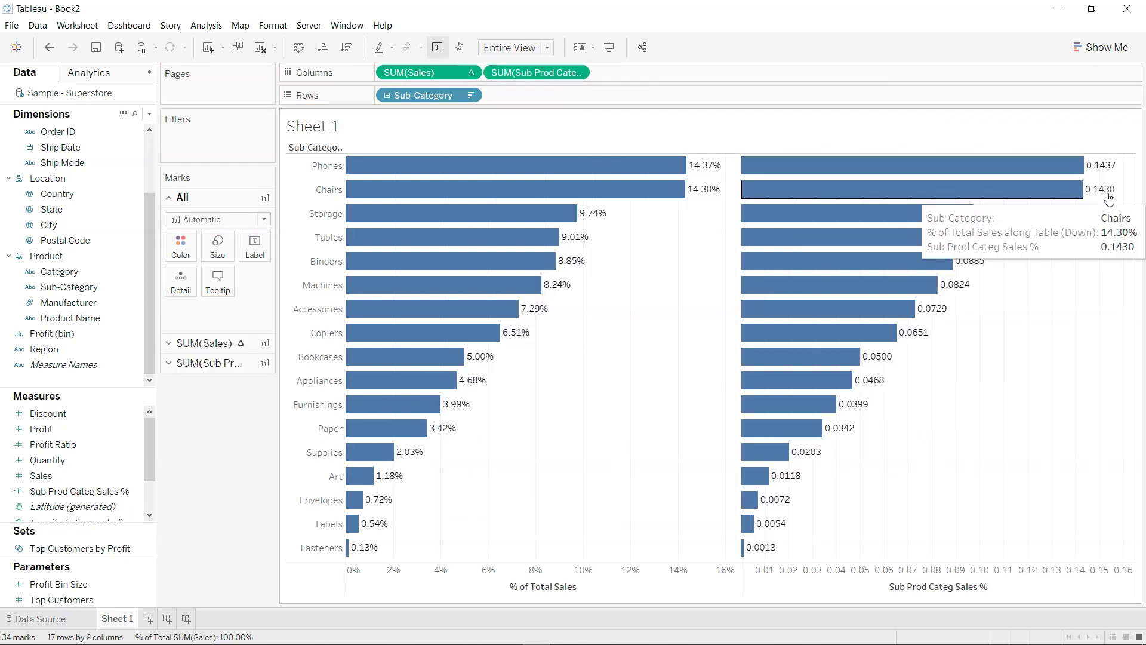
- Open Format for Sub Prod Categ Sales %, leaving axis numbers Automatic and labels shown
click(576, 72)
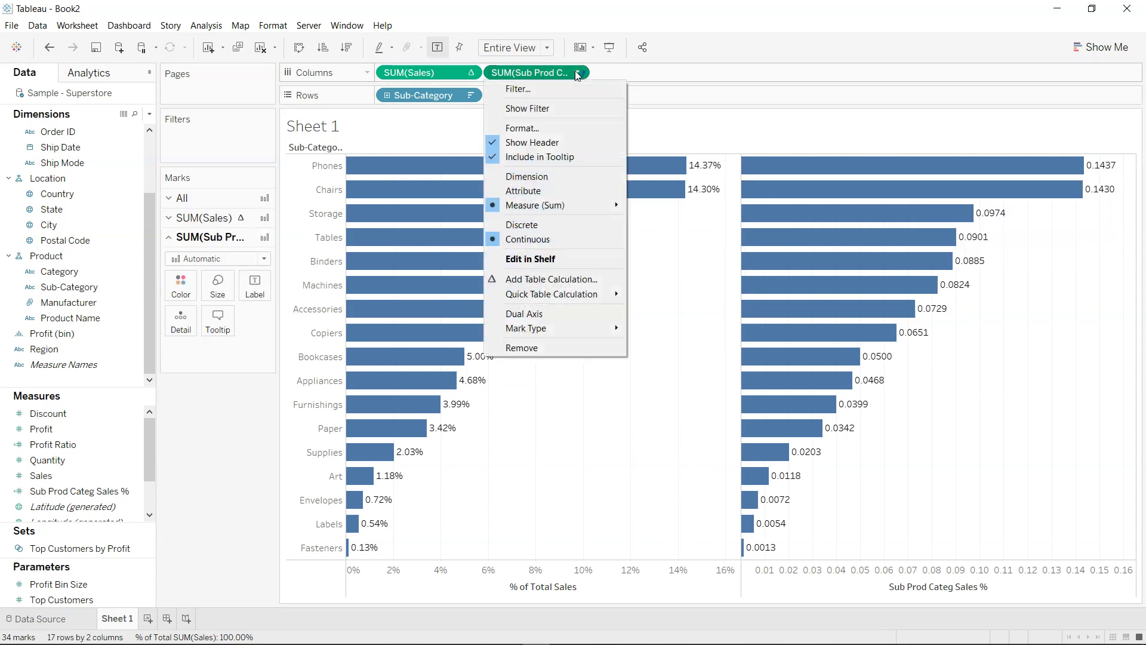
click(549, 127)
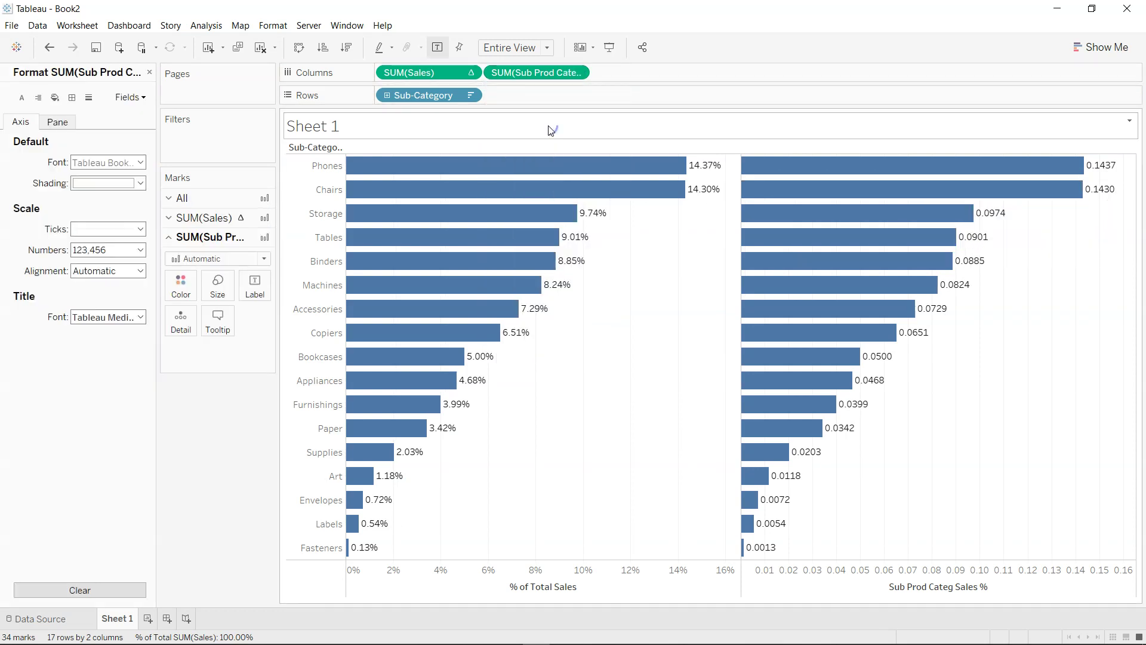
click(140, 251)
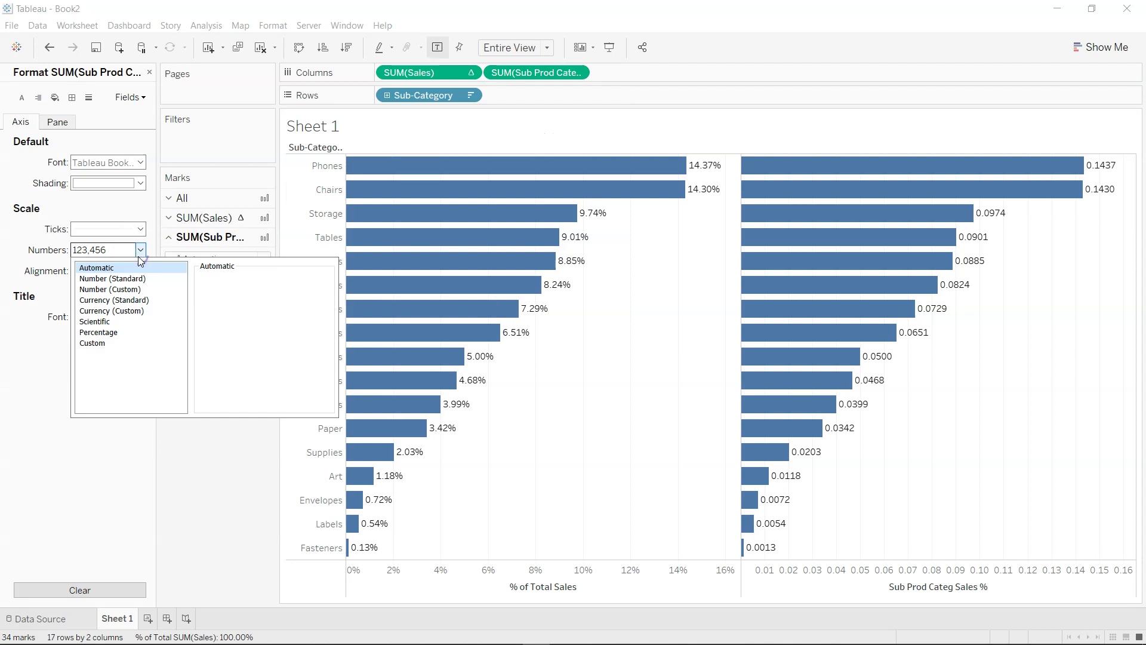
click(124, 331)
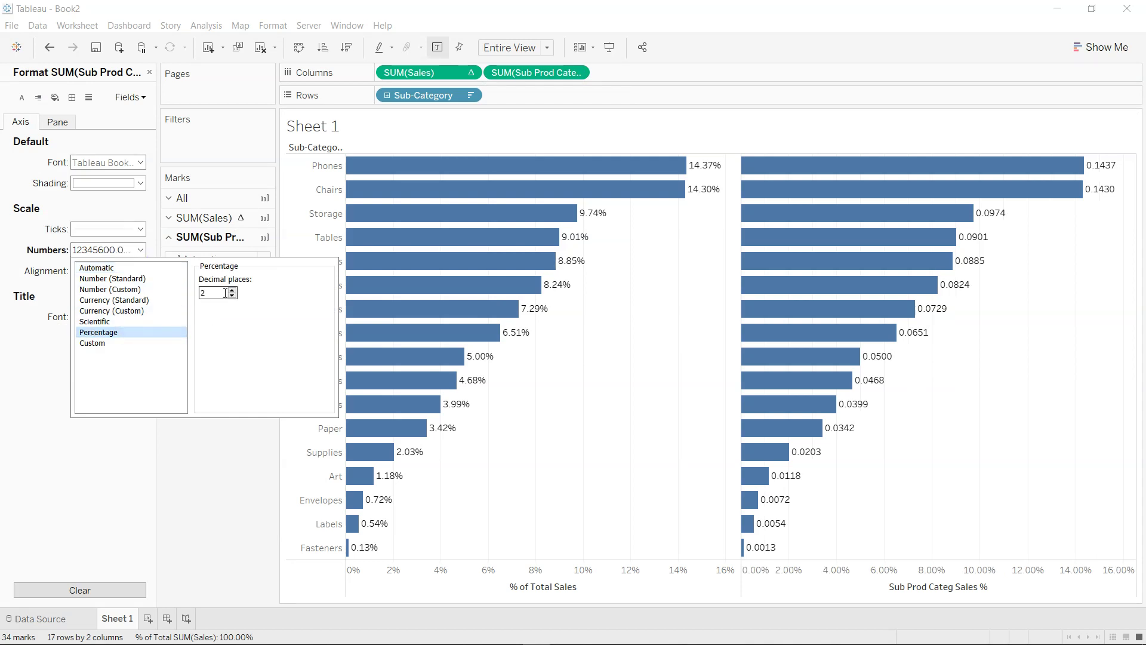
click(257, 453)
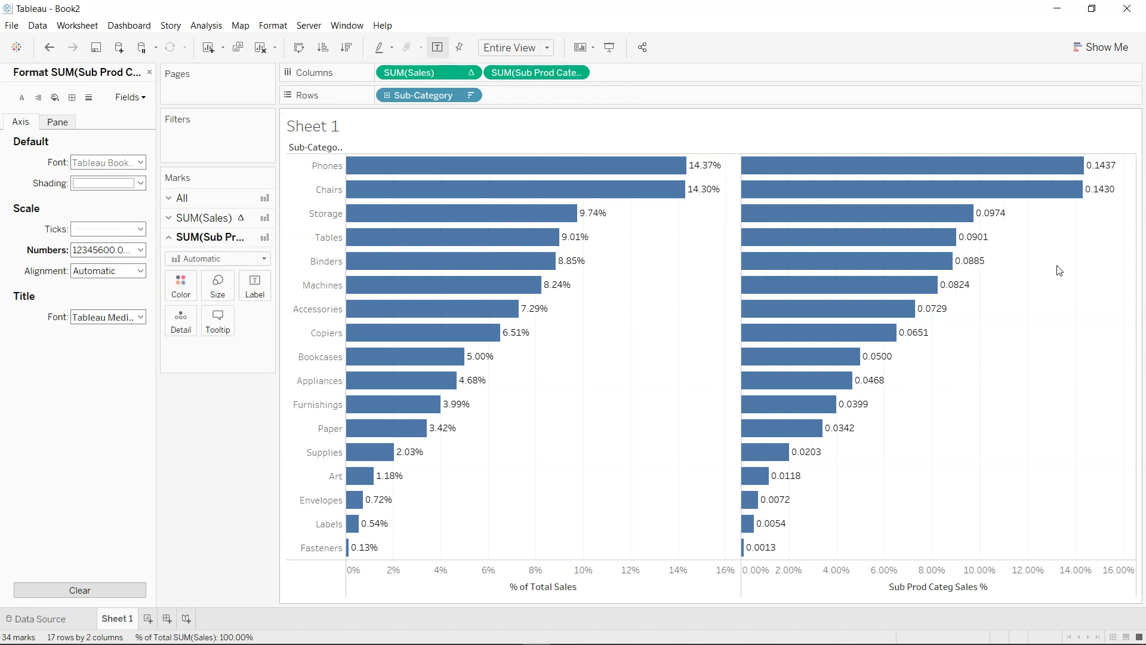
click(255, 288)
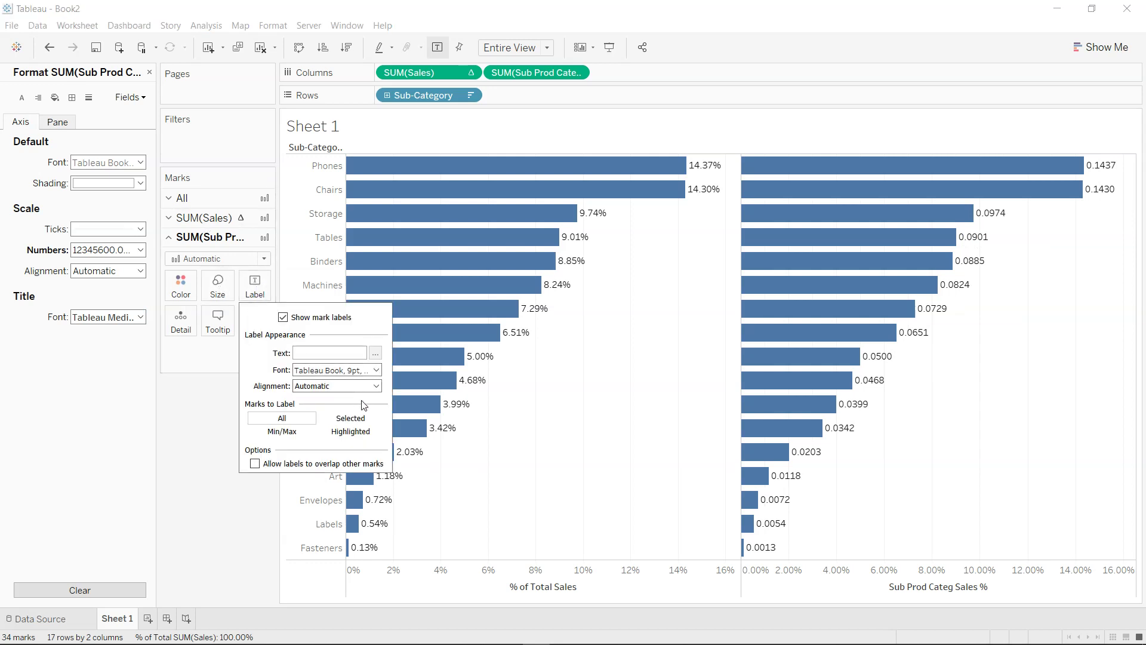
click(292, 321)
click(292, 321)
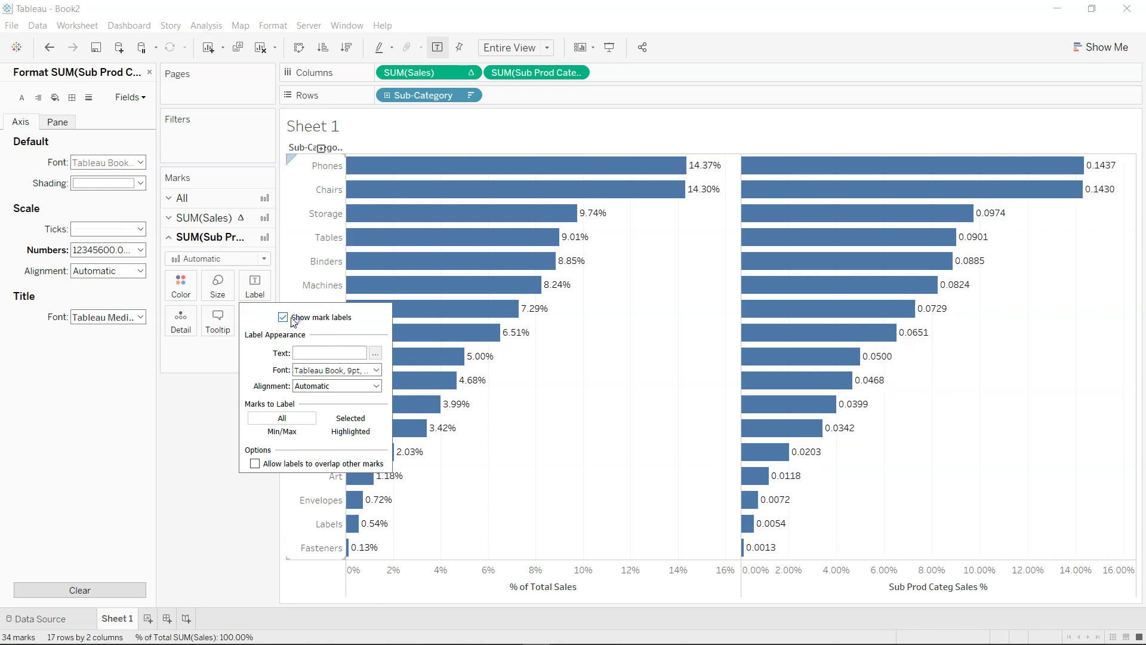
click(199, 406)
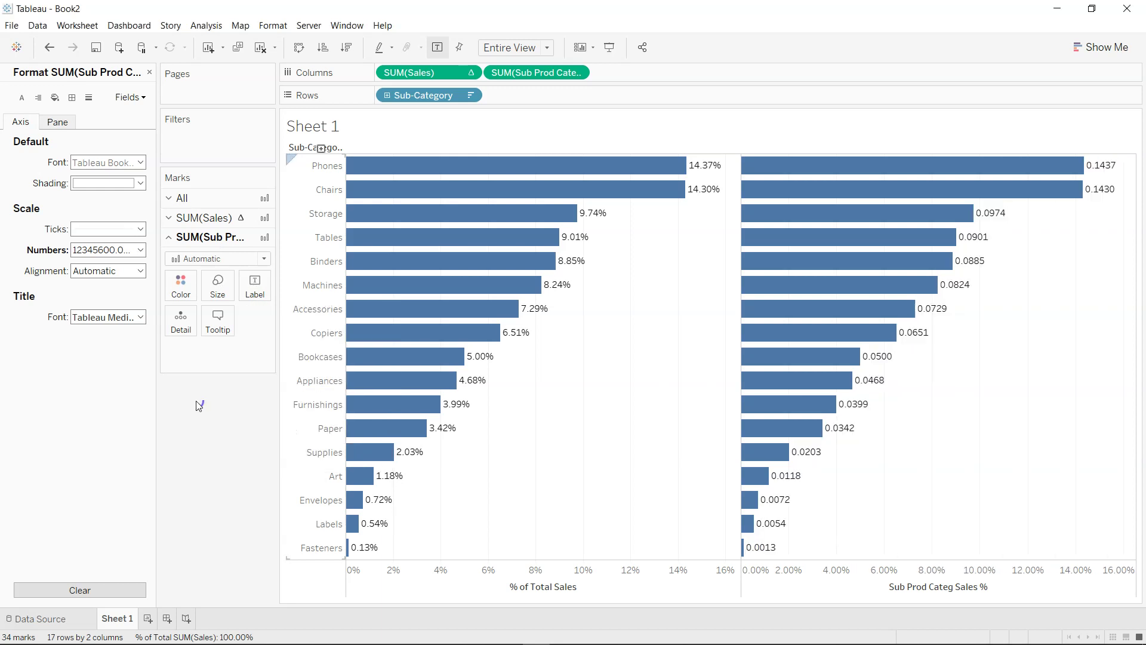
click(135, 251)
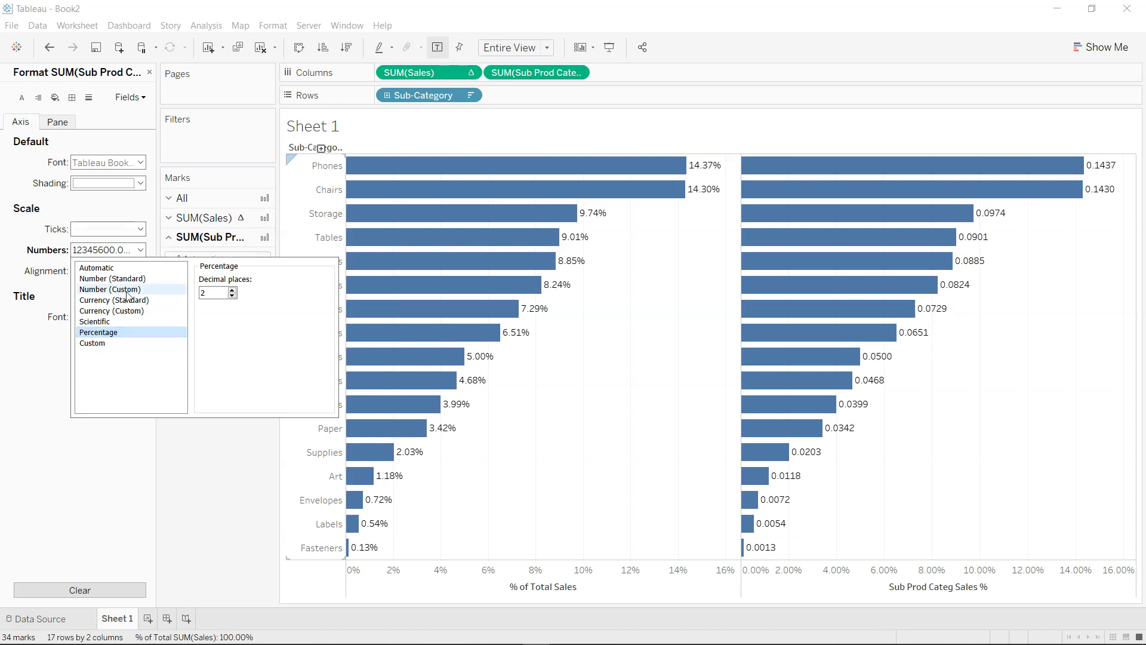
click(127, 268)
click(190, 459)
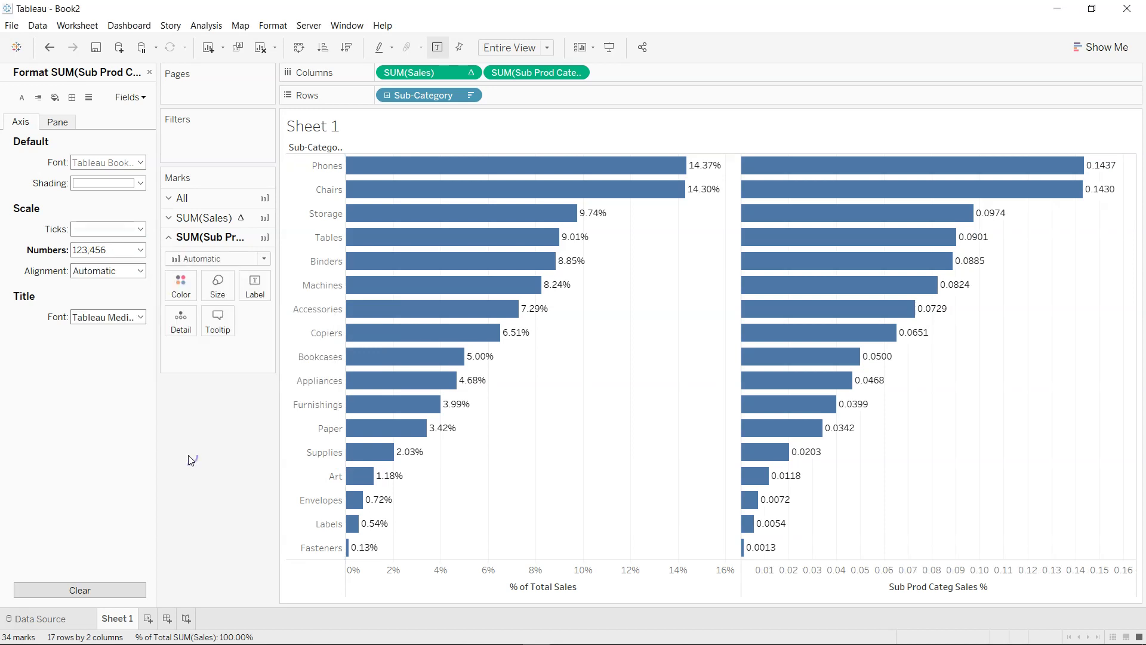
- Format the Pane values as Percentage with 2 decimals, e.g. 14.37% for Phones
click(57, 123)
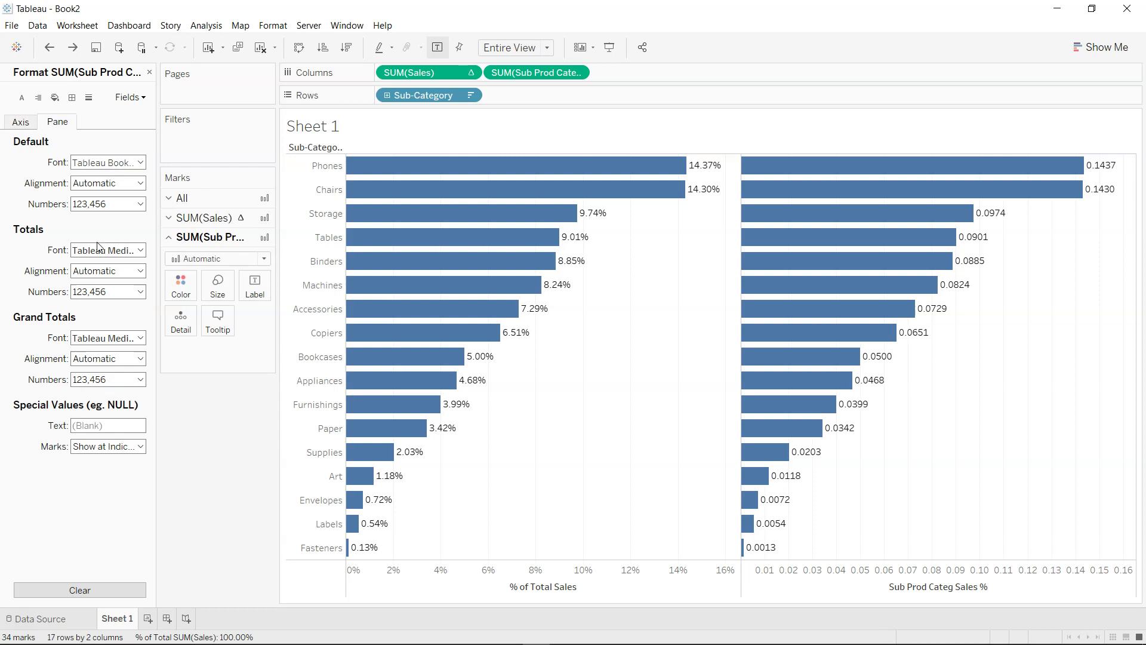
click(86, 203)
click(107, 287)
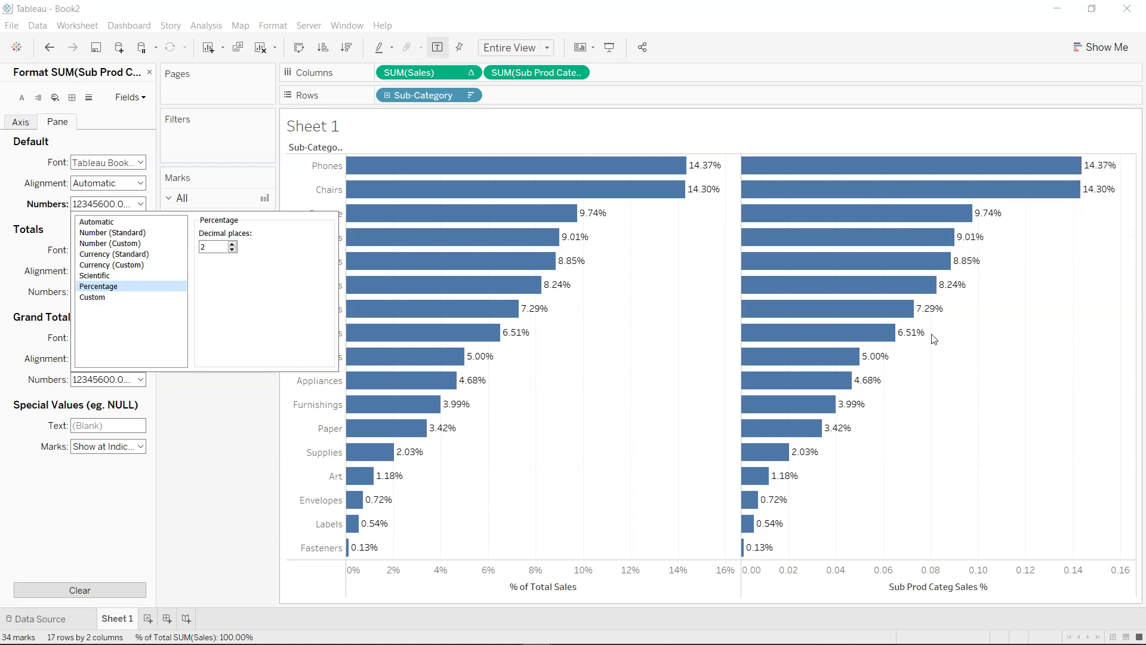
click(946, 388)
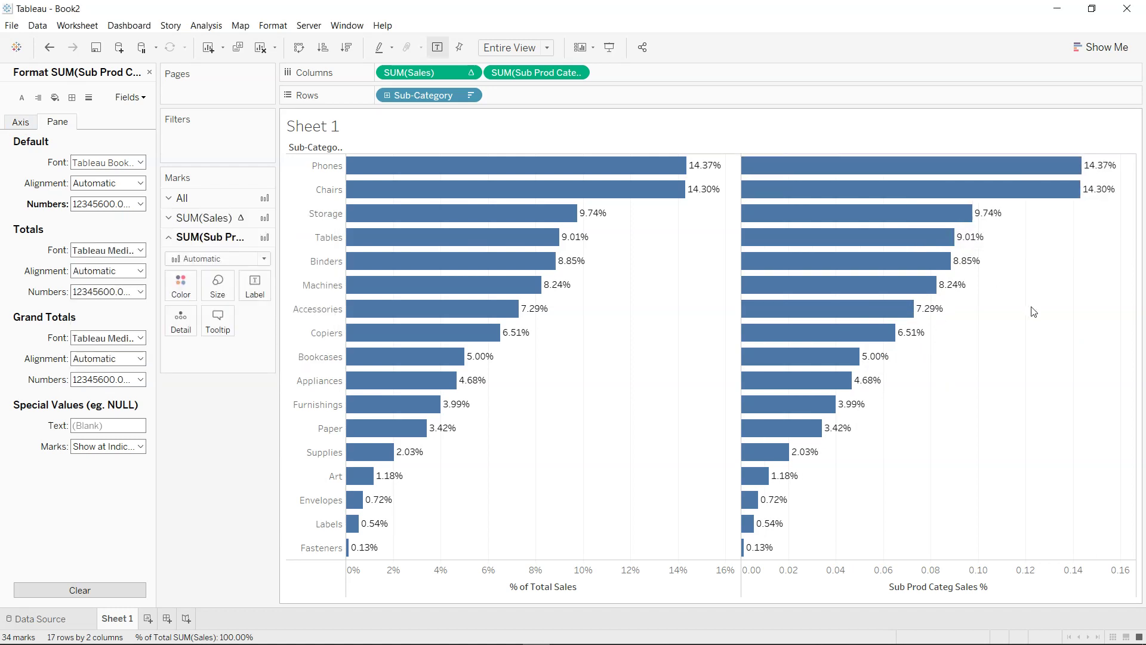
- Apply the Difference quick table calculation to Sub Prod Categ Sales %
click(577, 74)
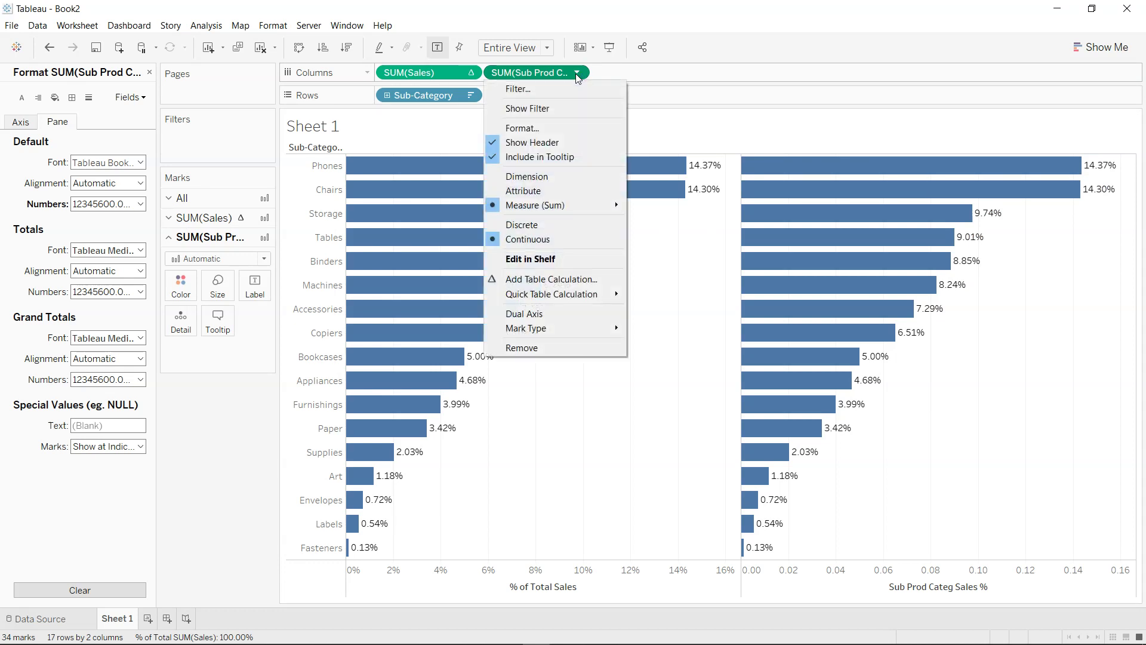
mouse_move(589, 294)
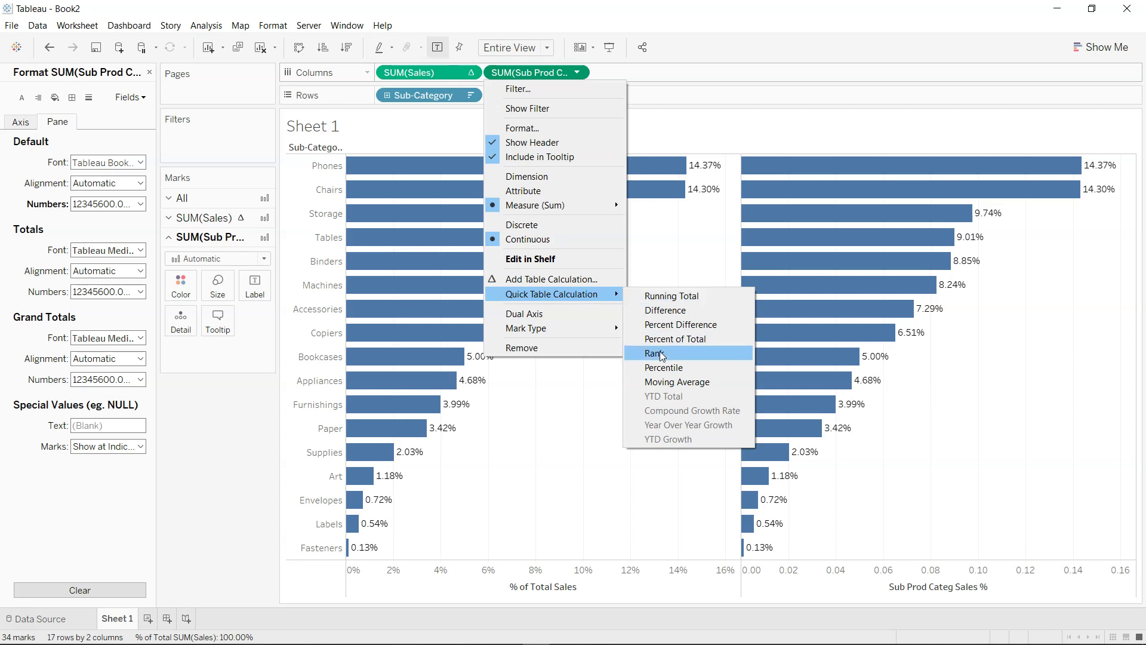
click(673, 316)
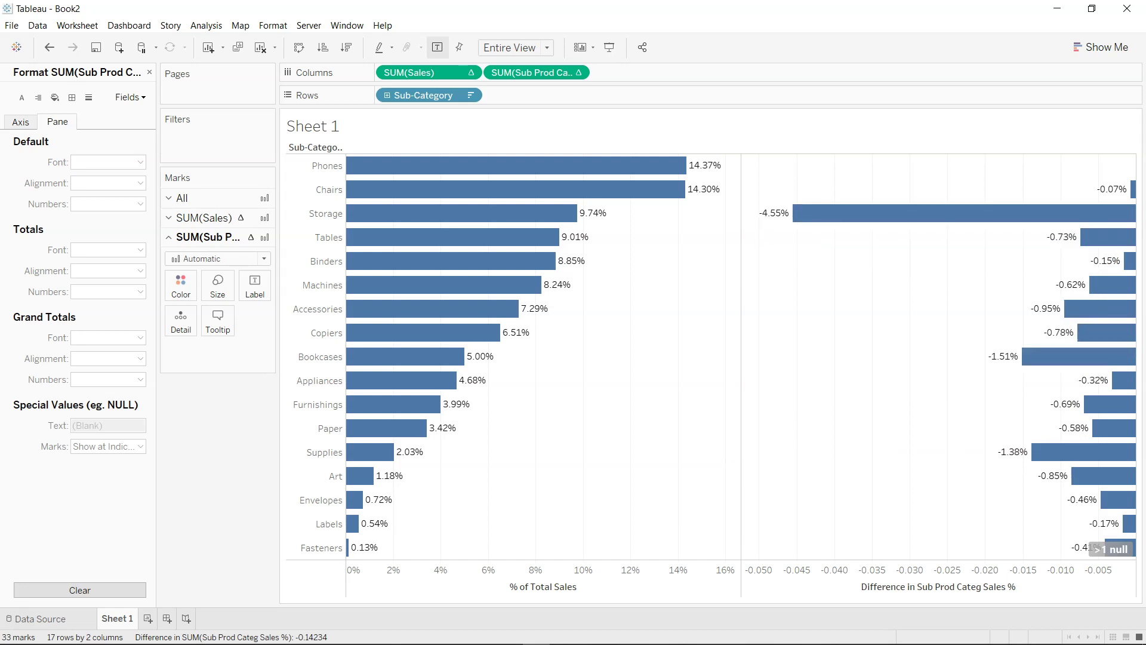
click(577, 72)
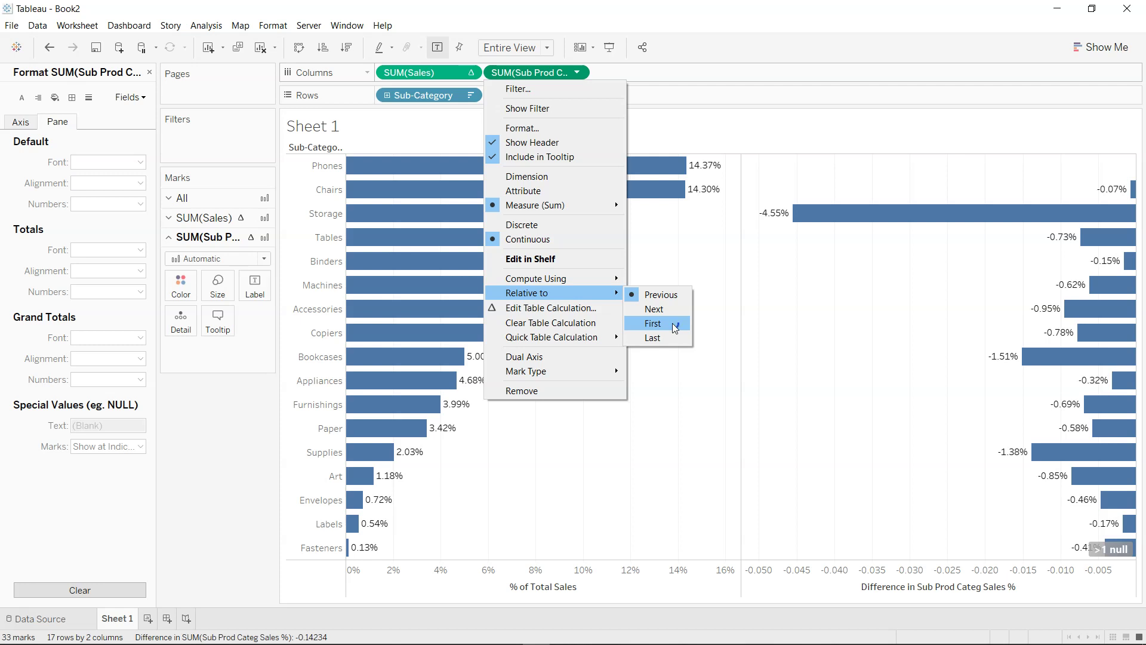
- Make the difference relative to First, so Phones reads 0.00% and Fasteners -14.23%
click(672, 323)
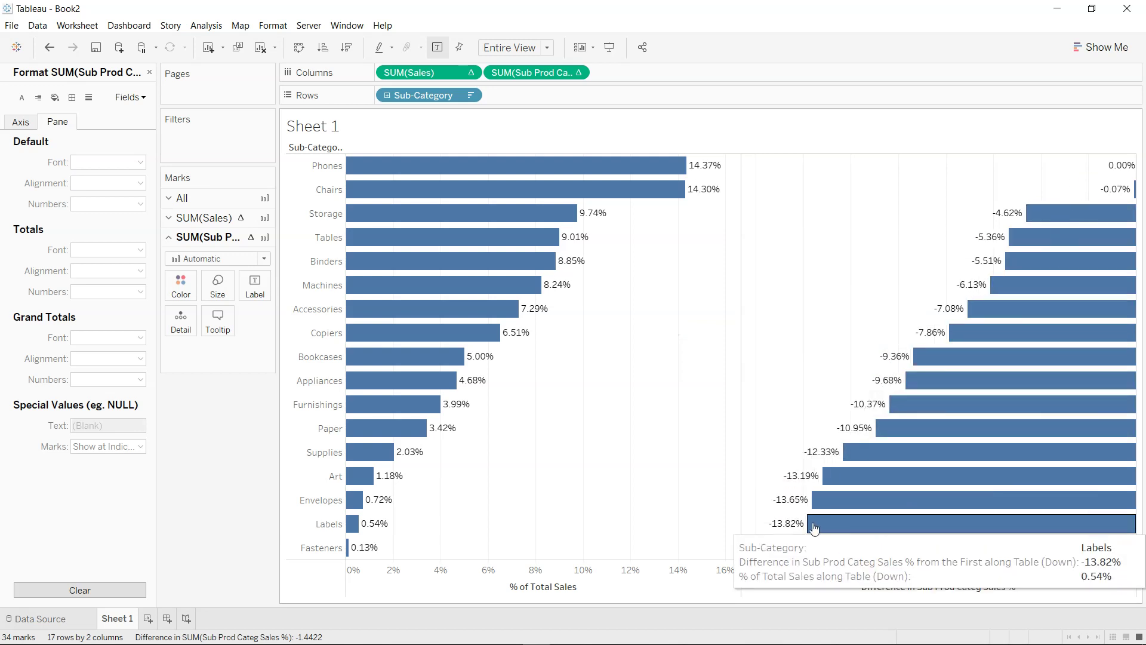
click(578, 72)
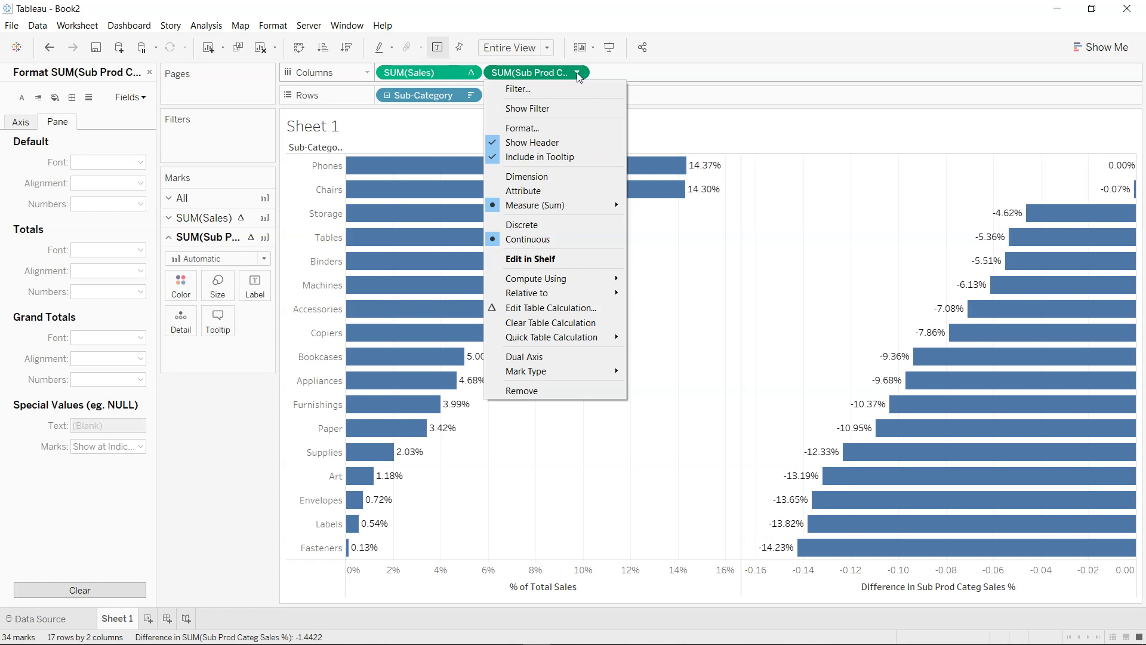
- Close the Format pane for Sub Prod Categ Sales %
click(150, 73)
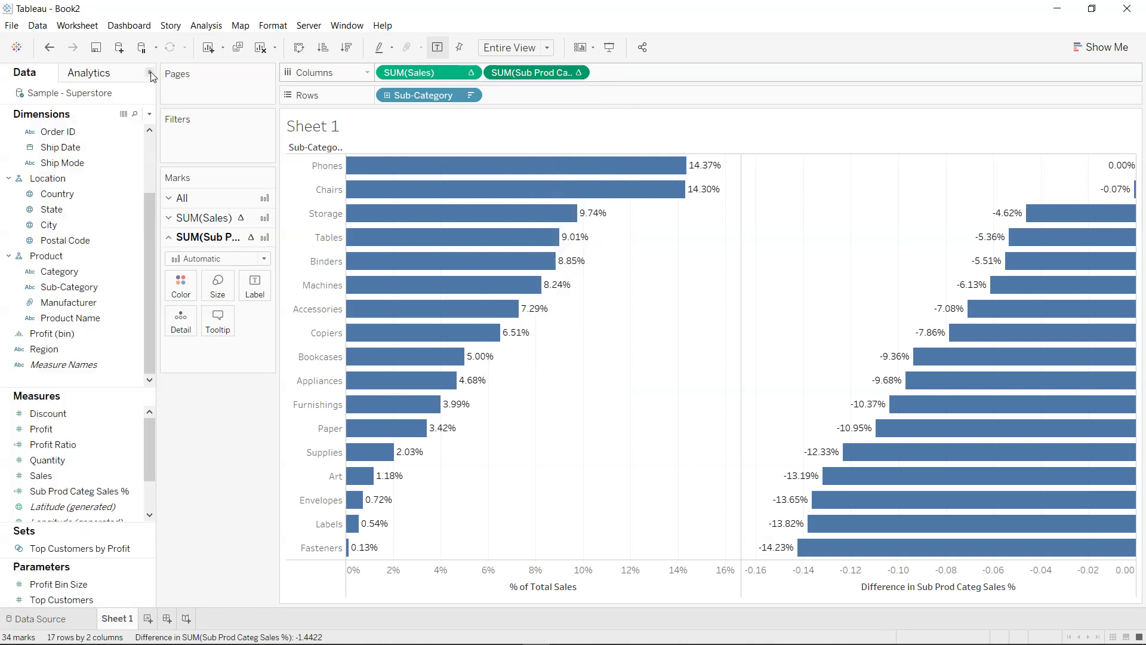